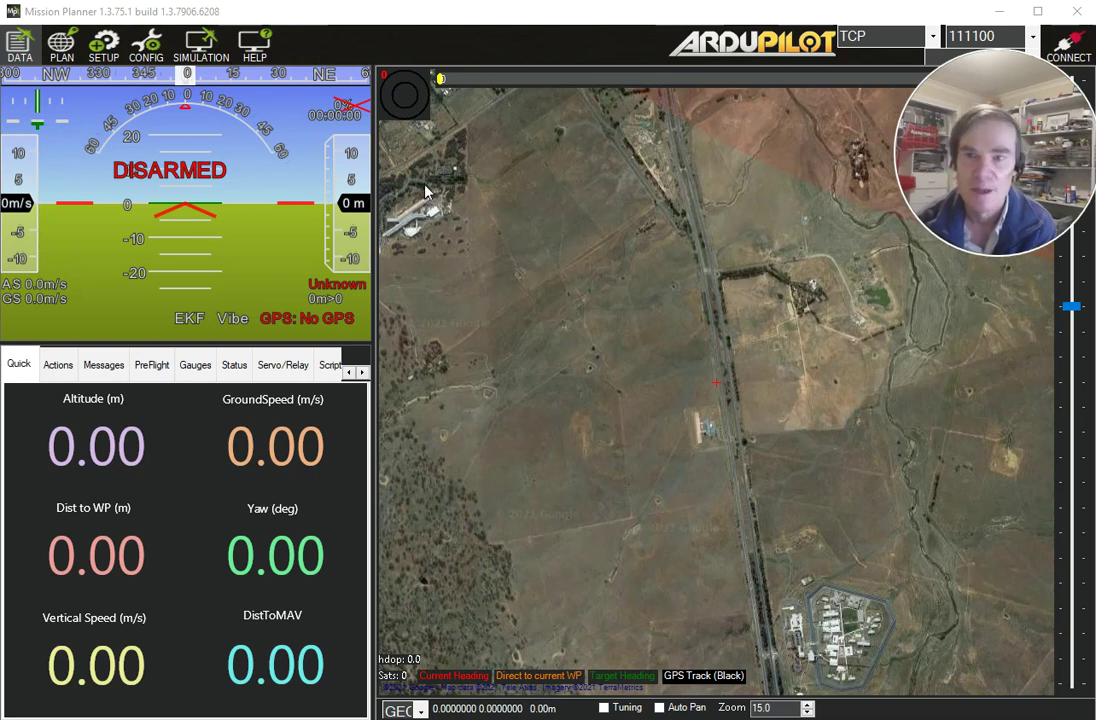
Launch the SITL ArduPlane simulation and connect Mission Planner to it over TCP.
{"action": "left_click", "coordinate": [201, 50]}
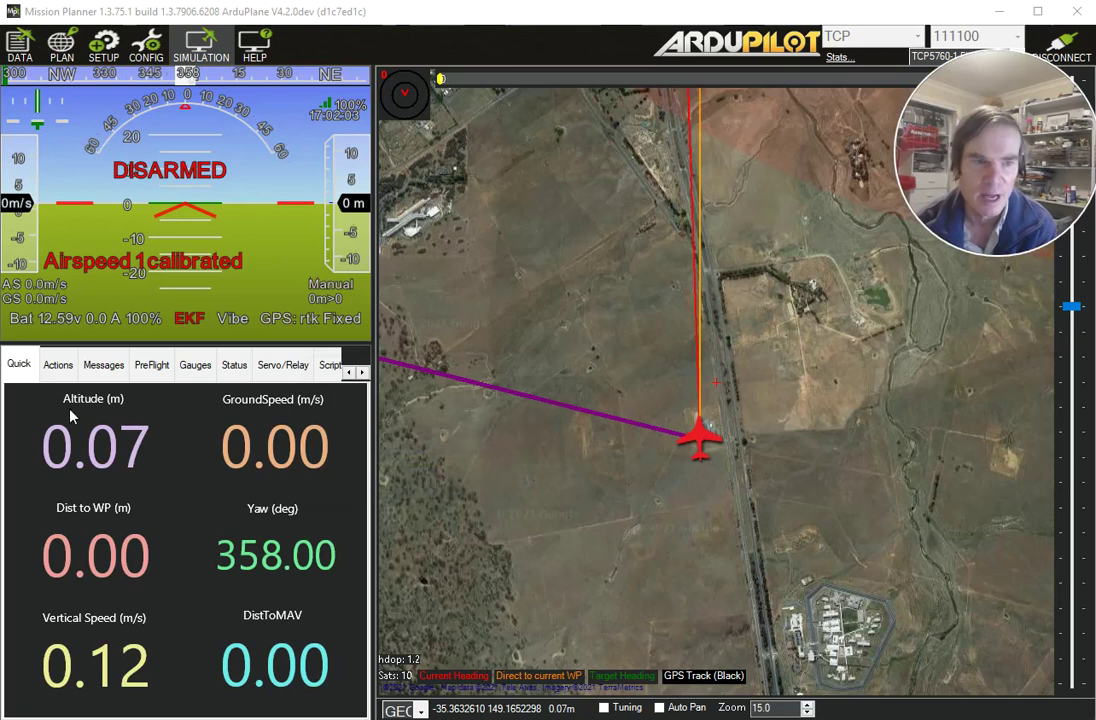
Set the simulated plane's flight mode to TAKEOFF and arm its motors.
{"action": "left_click", "coordinate": [58, 364]}
{"action": "left_click", "coordinate": [65, 459]}
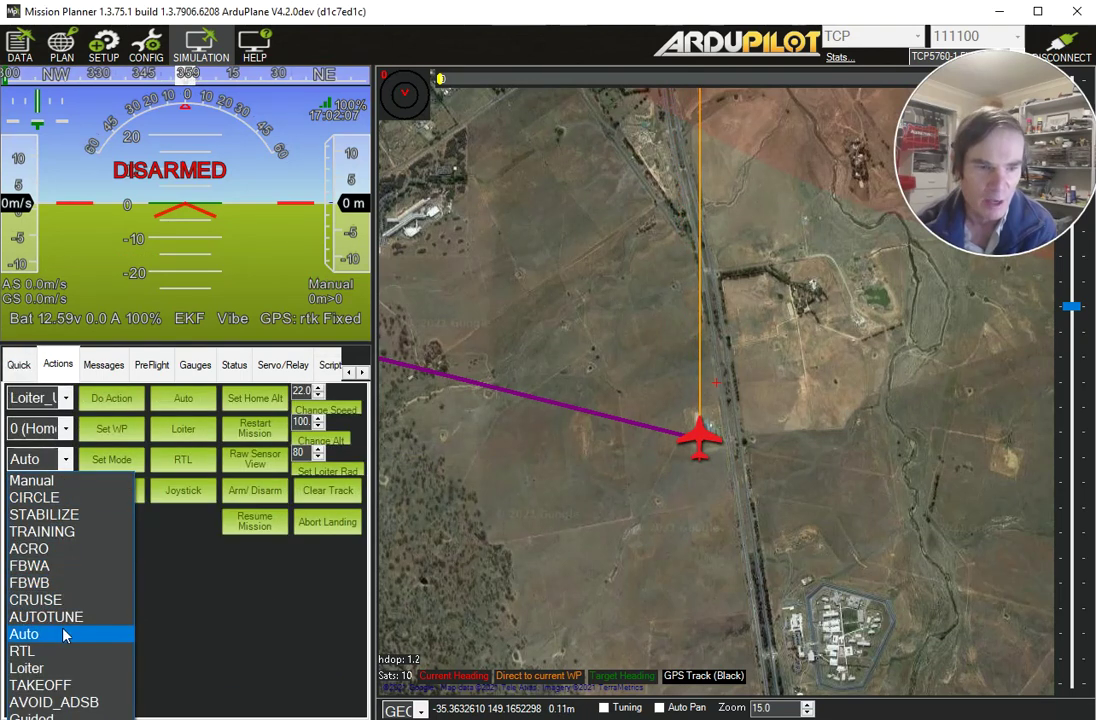
{"action": "left_click", "coordinate": [62, 686]}
{"action": "left_click", "coordinate": [111, 459]}
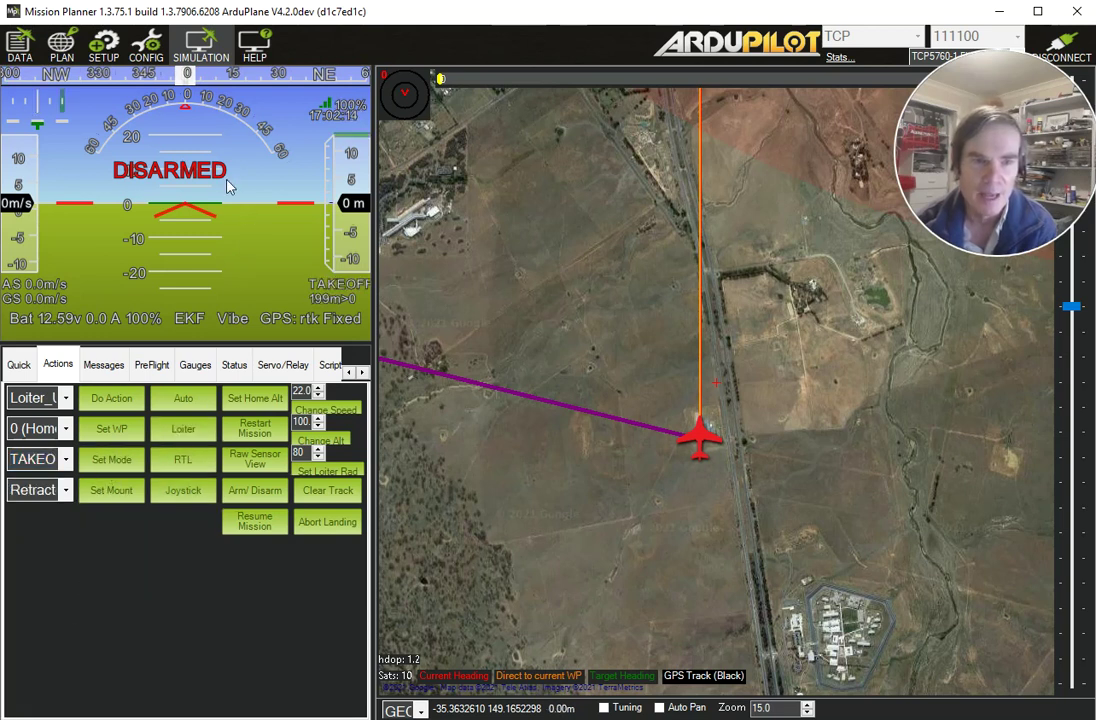
{"action": "left_click", "coordinate": [261, 495]}
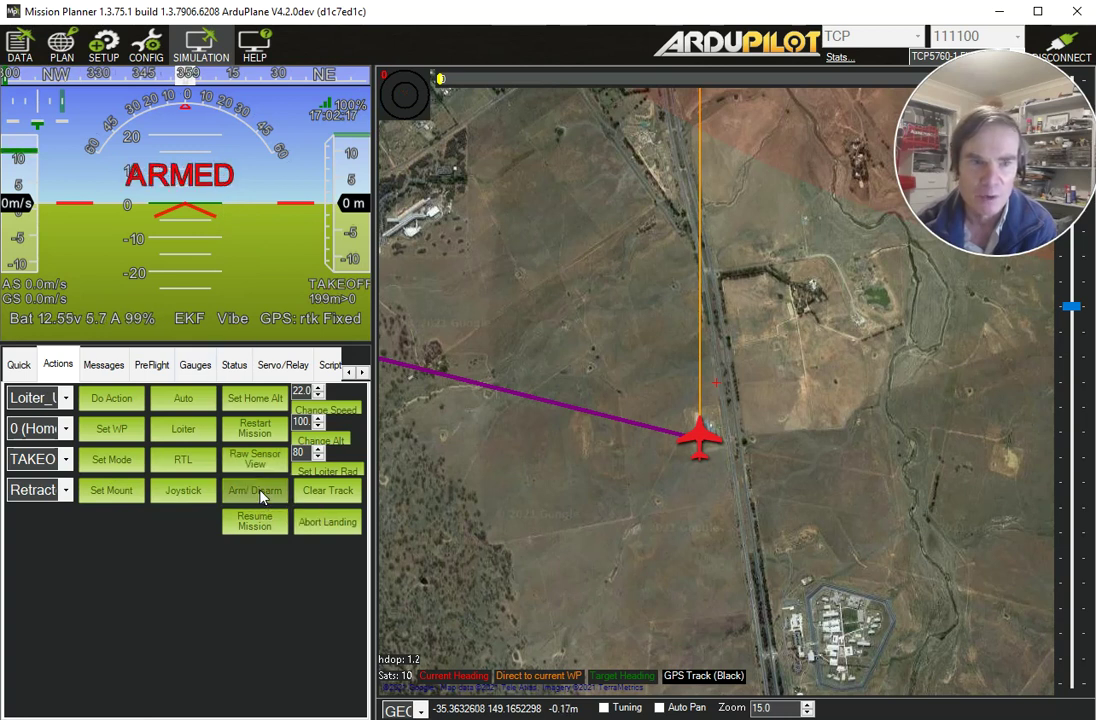
{"action": "scroll", "coordinate": [673, 348], "scroll_direction": "up", "scroll_amount": 1}
{"action": "scroll", "coordinate": [673, 348], "scroll_direction": "up", "scroll_amount": 1}
{"action": "scroll", "coordinate": [673, 348], "scroll_direction": "down", "scroll_amount": 1}
{"action": "scroll", "coordinate": [672, 350], "scroll_direction": "down", "scroll_amount": 1}
{"action": "scroll", "coordinate": [670, 382], "scroll_direction": "up", "scroll_amount": 1}
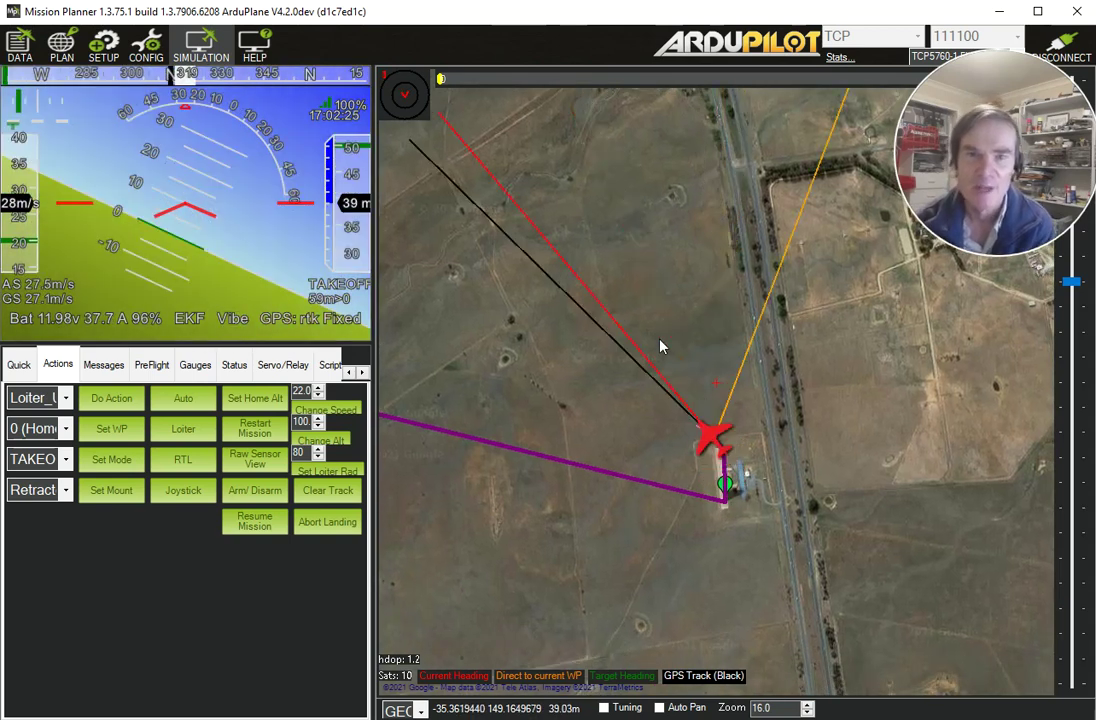
Command the plane to RTL, then switch it to Loiter near home.
{"action": "scroll", "coordinate": [660, 346], "scroll_direction": "down", "scroll_amount": 1}
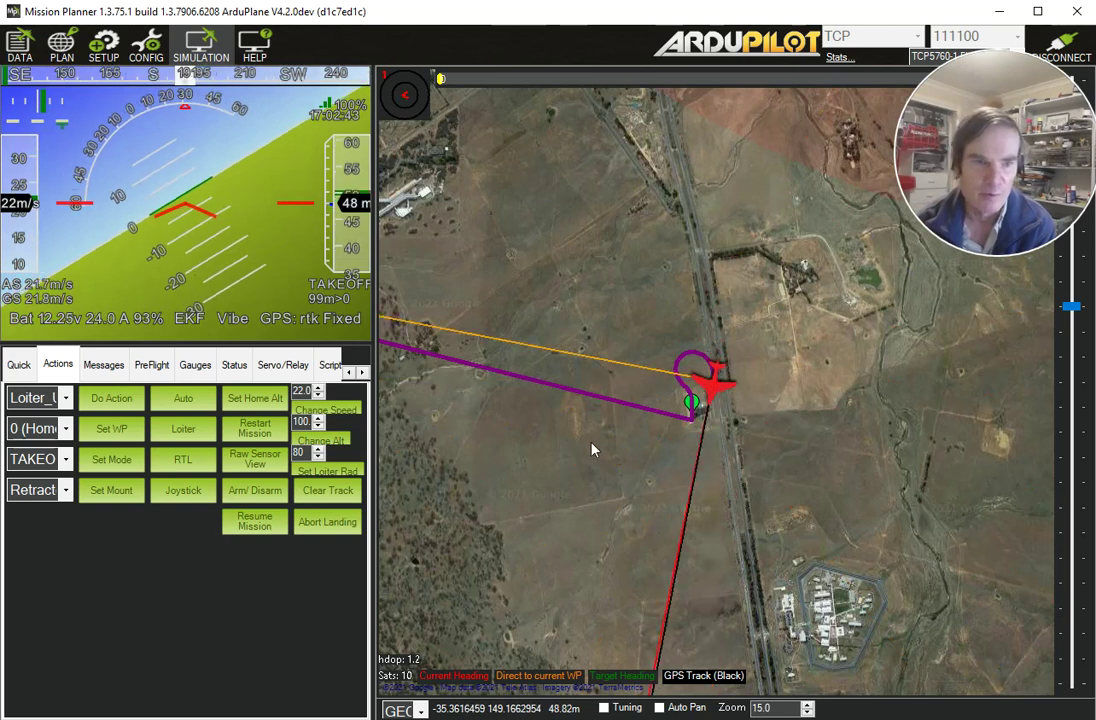
{"action": "left_click", "coordinate": [212, 459]}
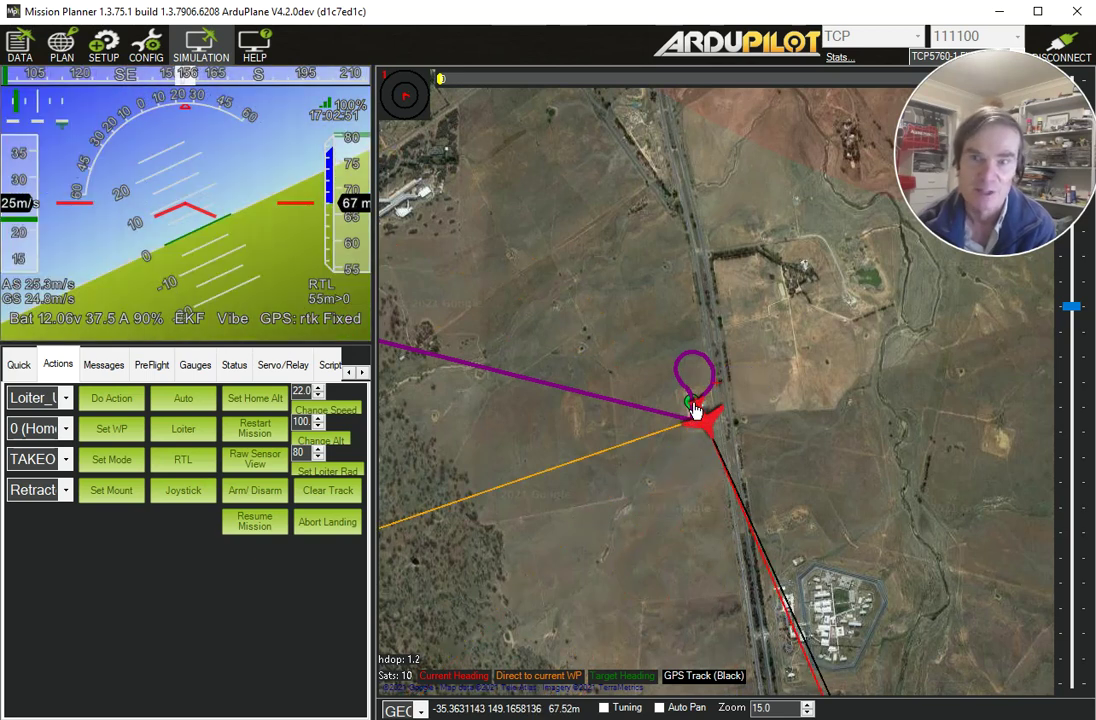
{"action": "left_click", "coordinate": [190, 432]}
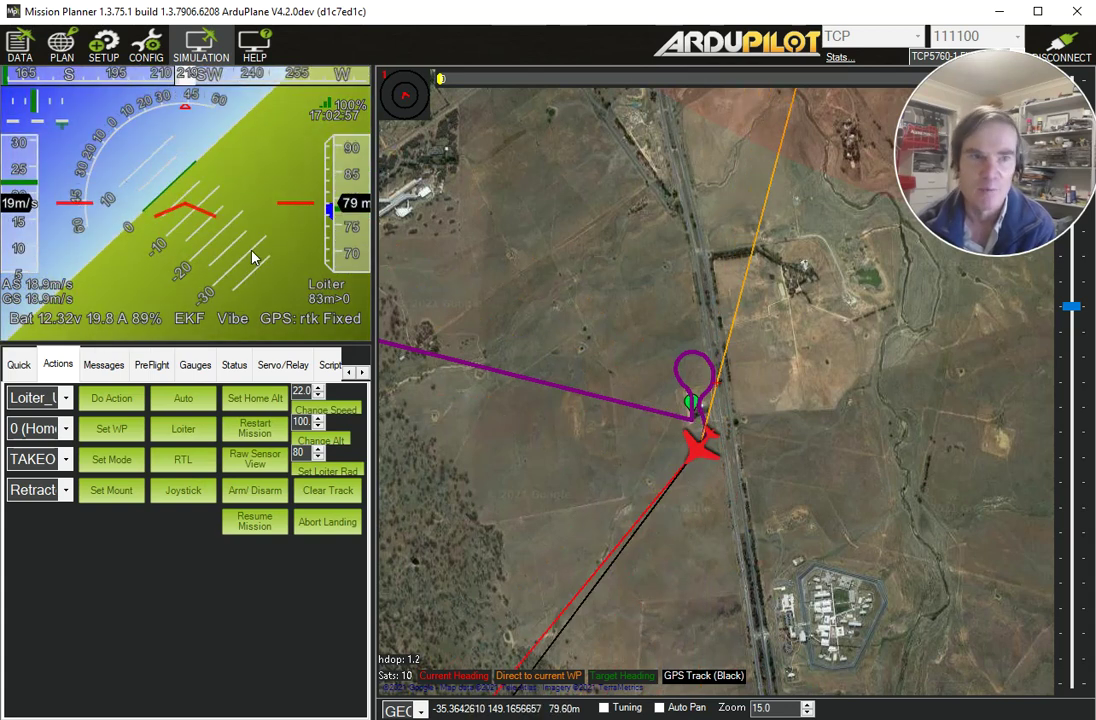
Open the PLAN screen and change the plan type dropdown from MISSION to RALLY.
{"action": "left_click", "coordinate": [61, 45]}
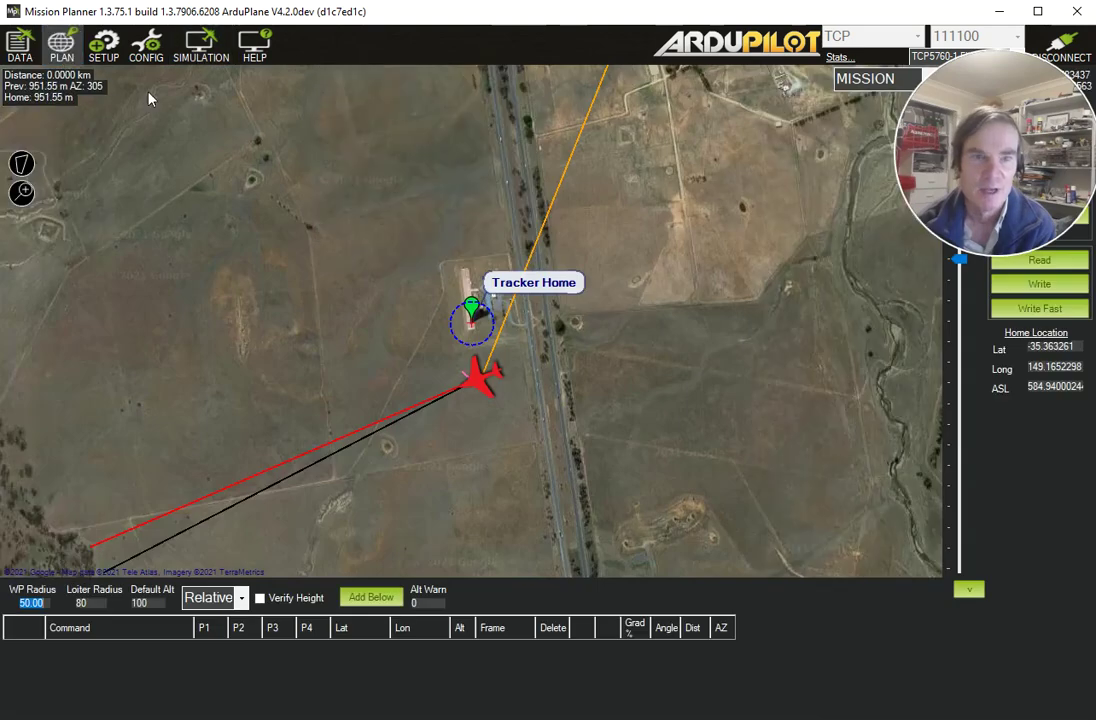
{"action": "left_click_drag", "start_coordinate": [990, 163], "coordinate": [1000, 304]}
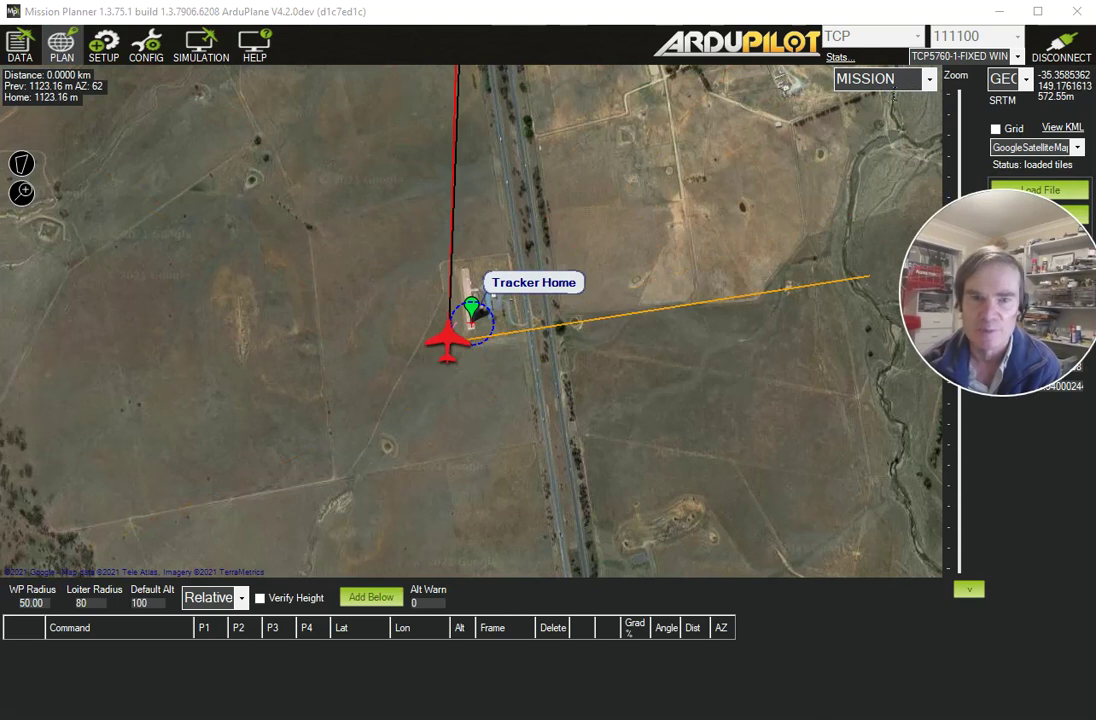
{"action": "left_click", "coordinate": [932, 88]}
{"action": "left_click", "coordinate": [930, 80]}
{"action": "left_click", "coordinate": [860, 135]}
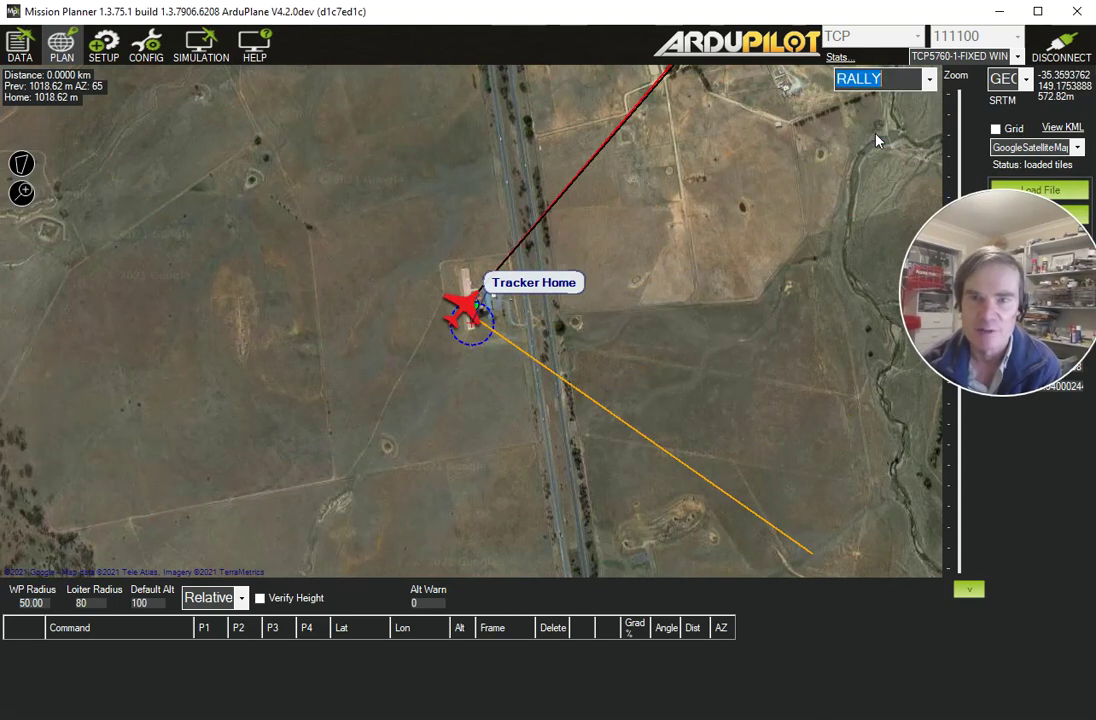
{"action": "left_click_drag", "start_coordinate": [975, 295], "coordinate": [962, 467]}
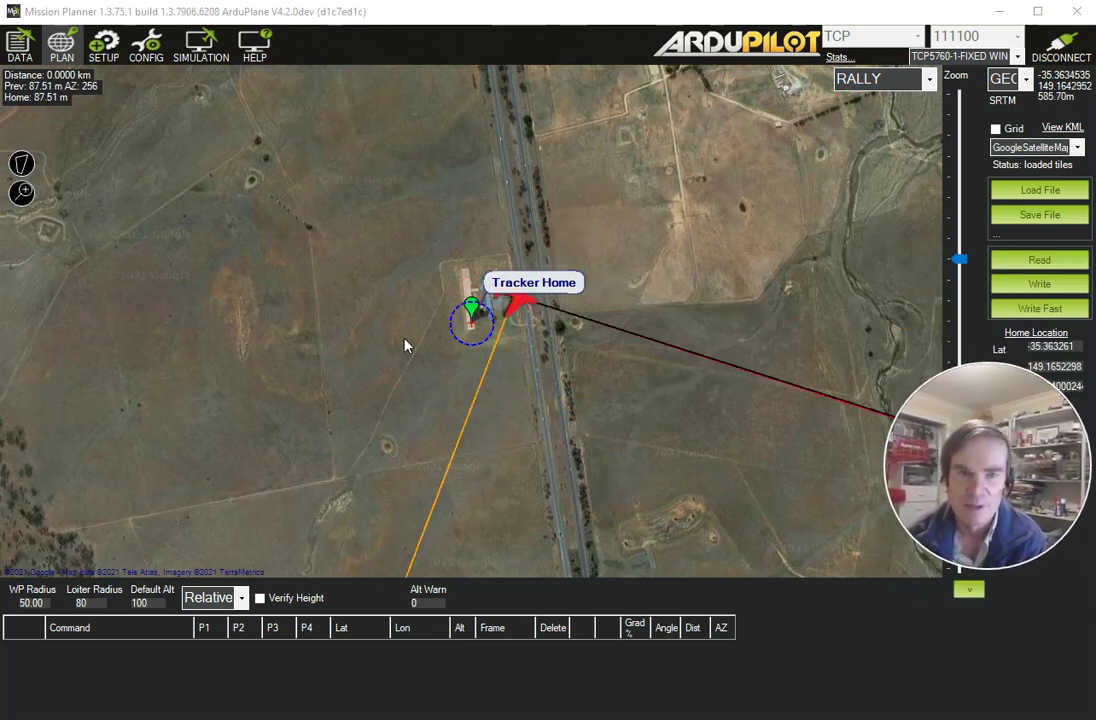
{"action": "scroll", "coordinate": [296, 330], "scroll_direction": "down", "scroll_amount": 3}
{"action": "scroll", "coordinate": [298, 320], "scroll_direction": "up", "scroll_amount": 1}
{"action": "scroll", "coordinate": [297, 320], "scroll_direction": "down", "scroll_amount": 1}
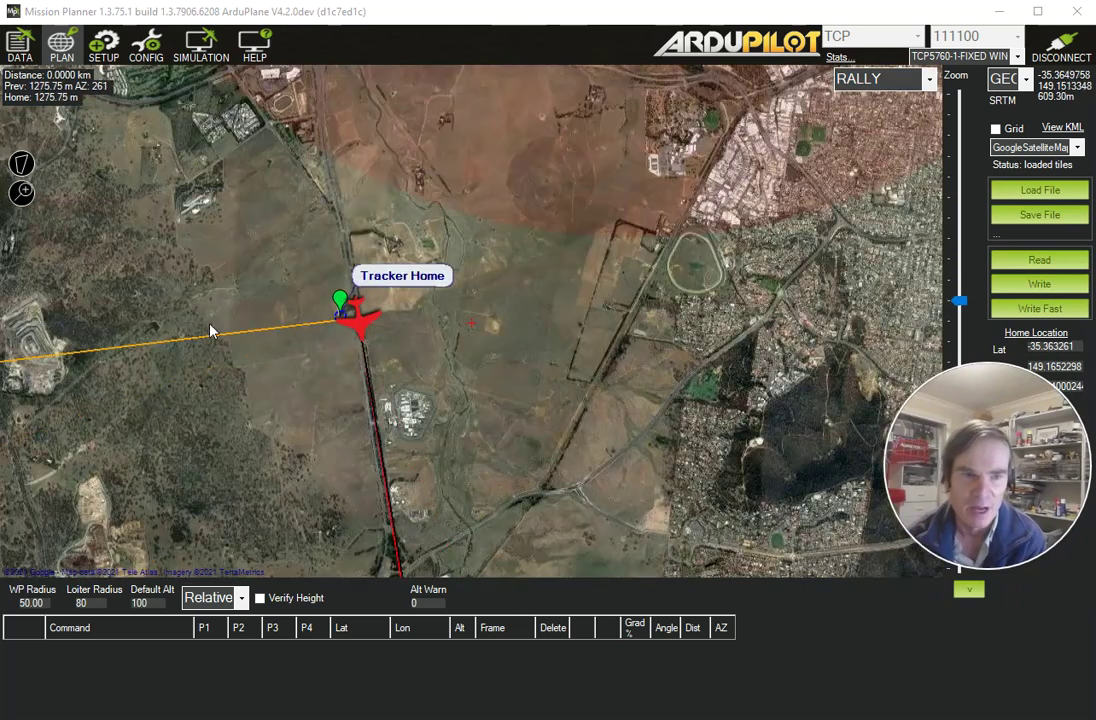
Place three rally points west, north and southeast of home, setting the first's altitude to 90.
{"action": "left_click", "coordinate": [177, 239]}
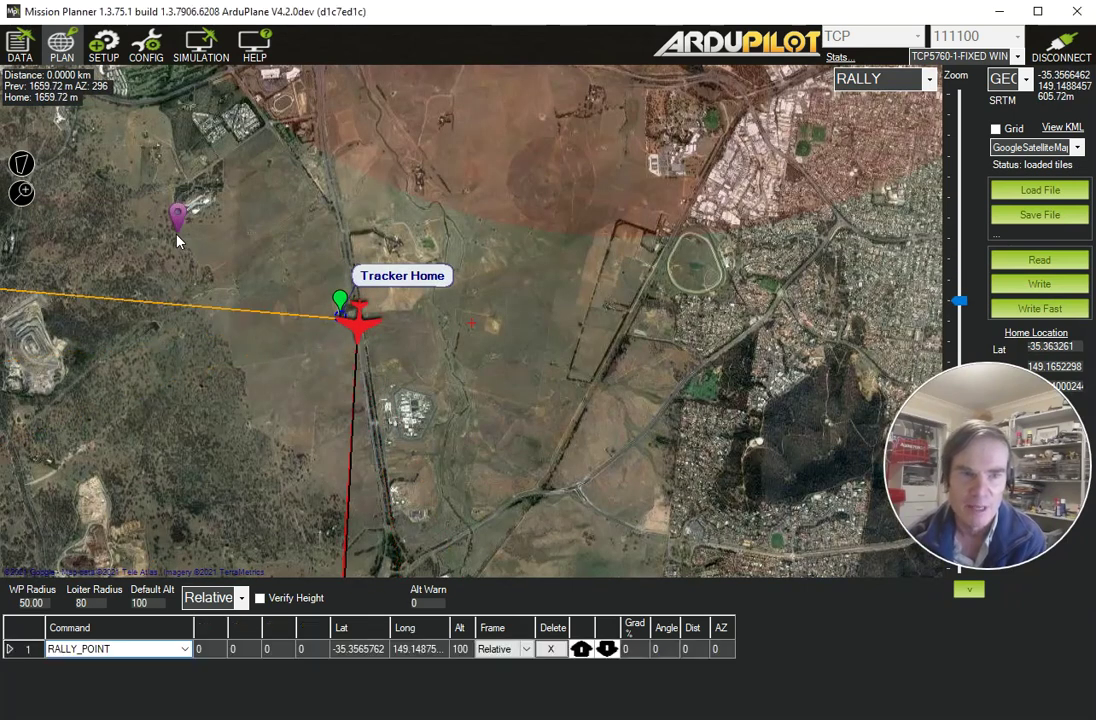
{"action": "left_click", "coordinate": [510, 130]}
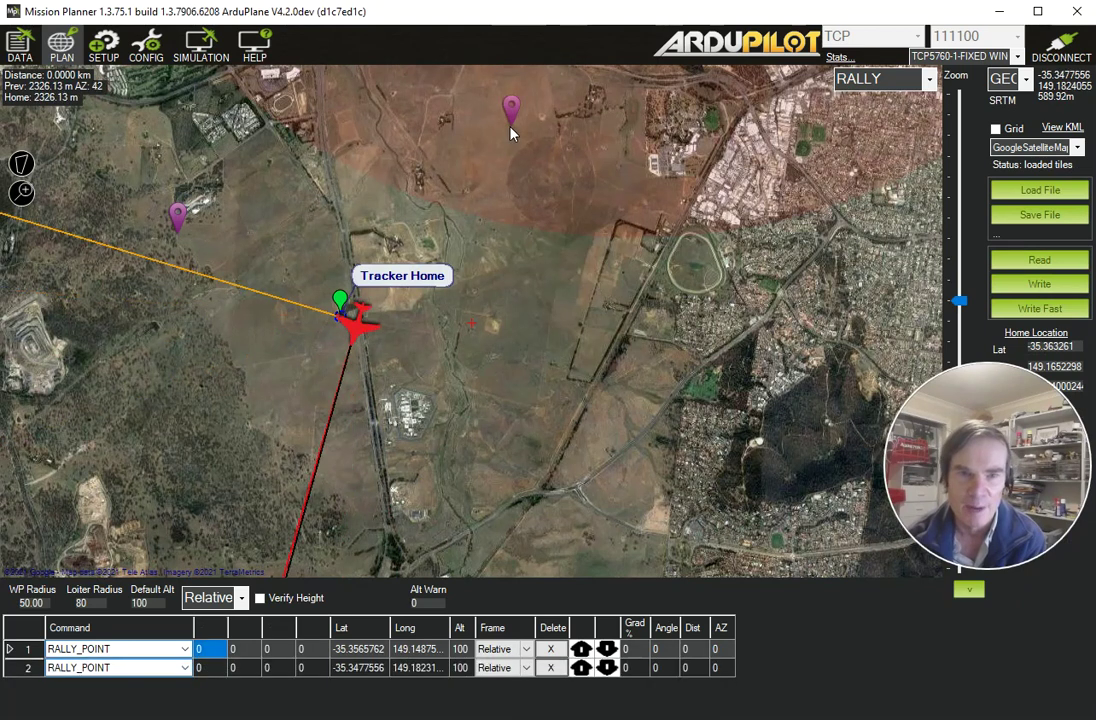
{"action": "left_click", "coordinate": [543, 398]}
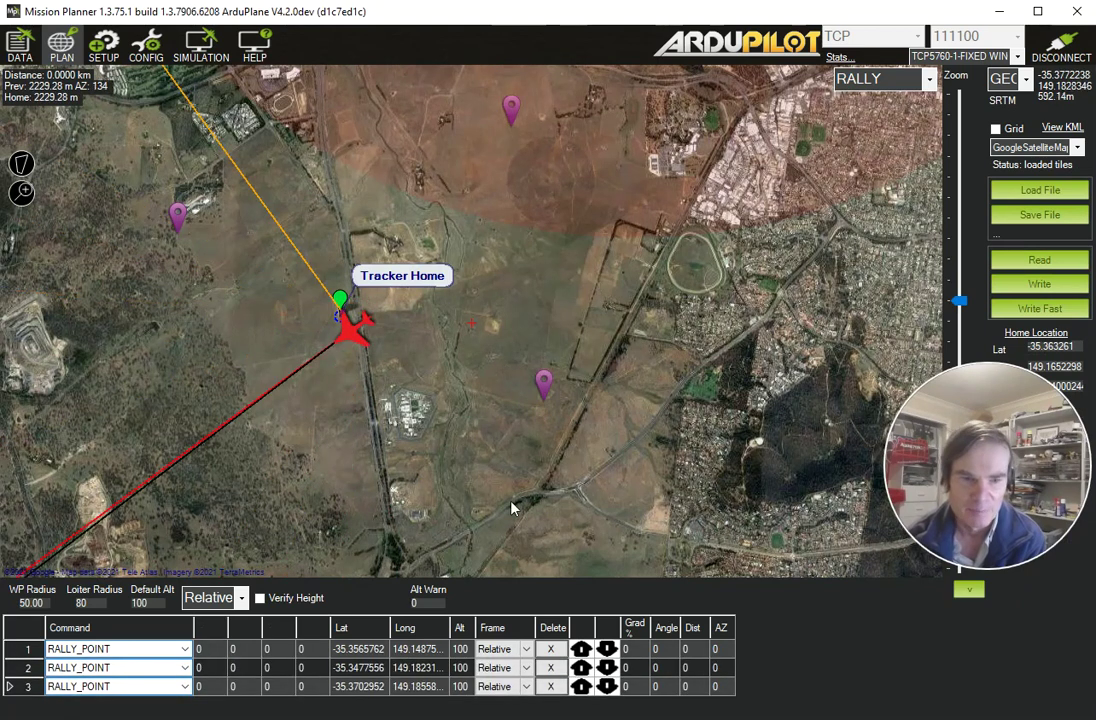
{"action": "left_click", "coordinate": [466, 650]}
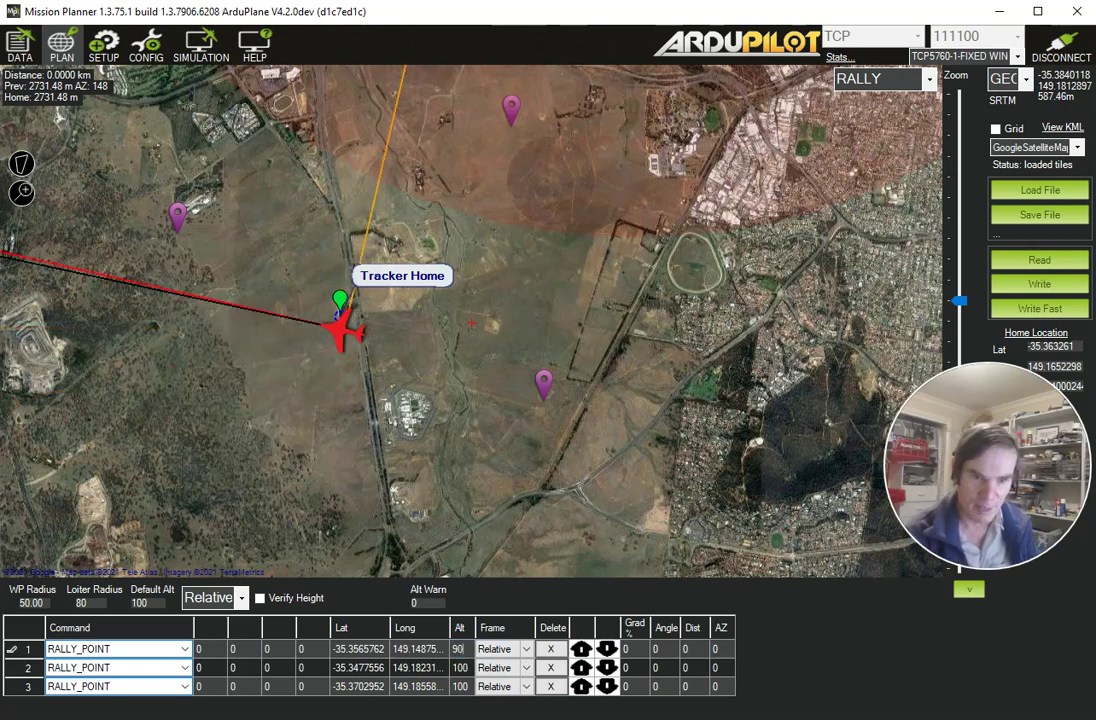
{"action": "type", "text": "90"}
{"action": "key", "text": "Return"}
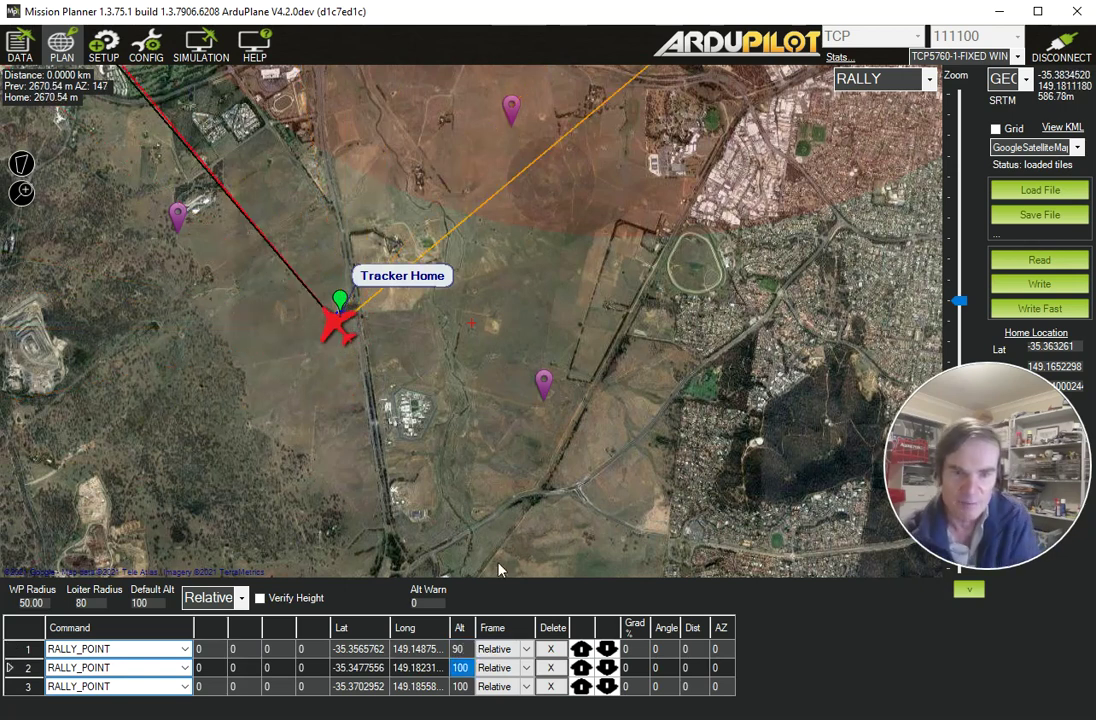
{"action": "key", "text": "Return"}
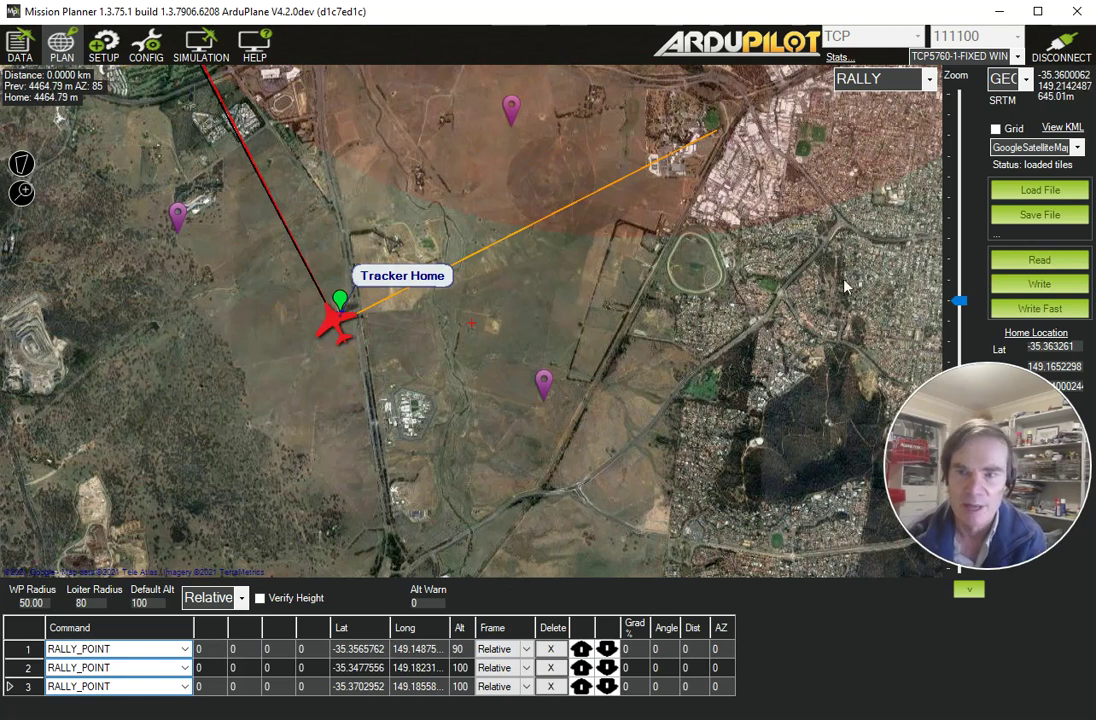
Write the rally points to the plane, read them back, and return to flight data.
{"action": "left_click", "coordinate": [1036, 286]}
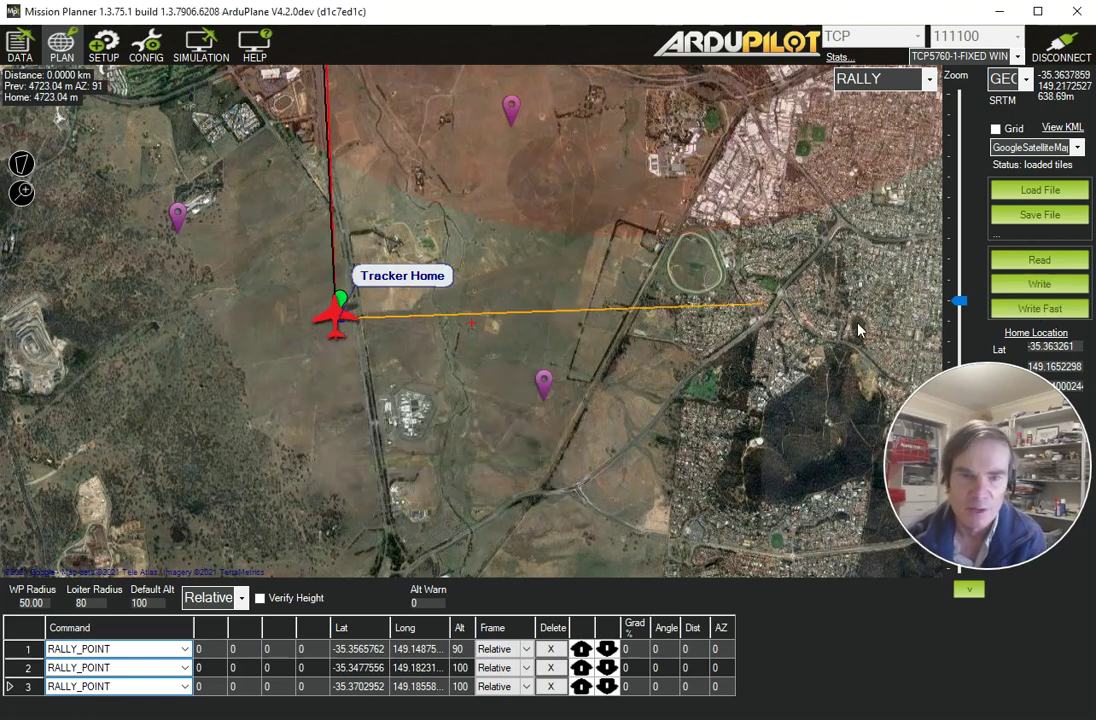
{"action": "left_click", "coordinate": [1039, 260]}
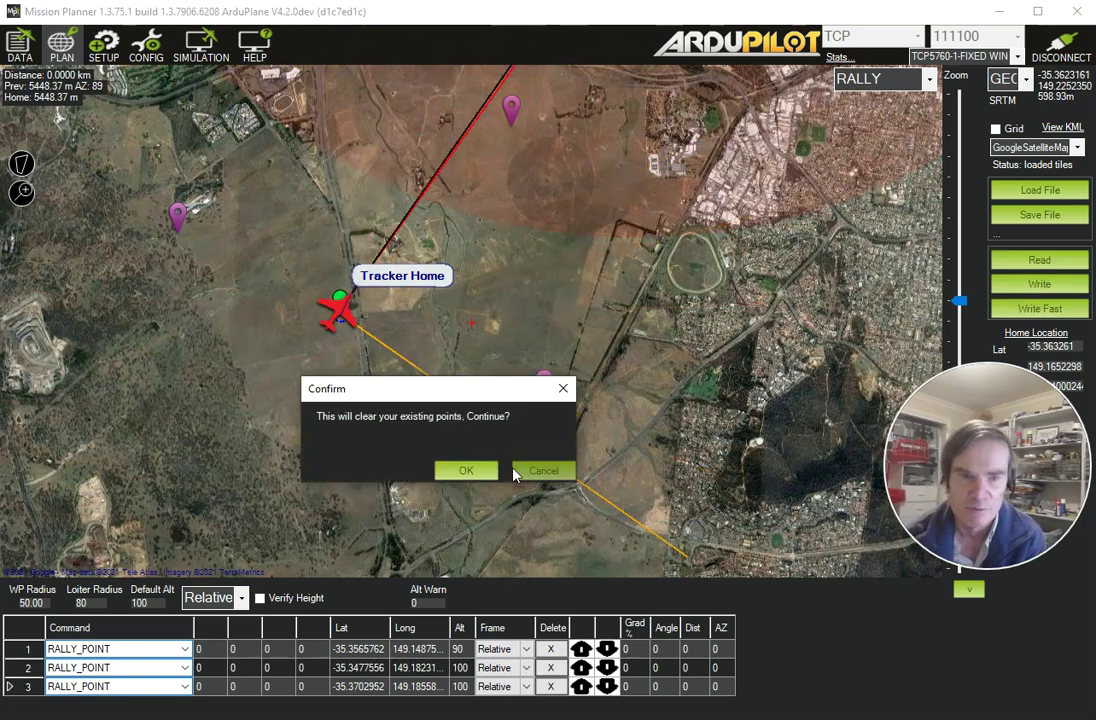
{"action": "left_click", "coordinate": [455, 472]}
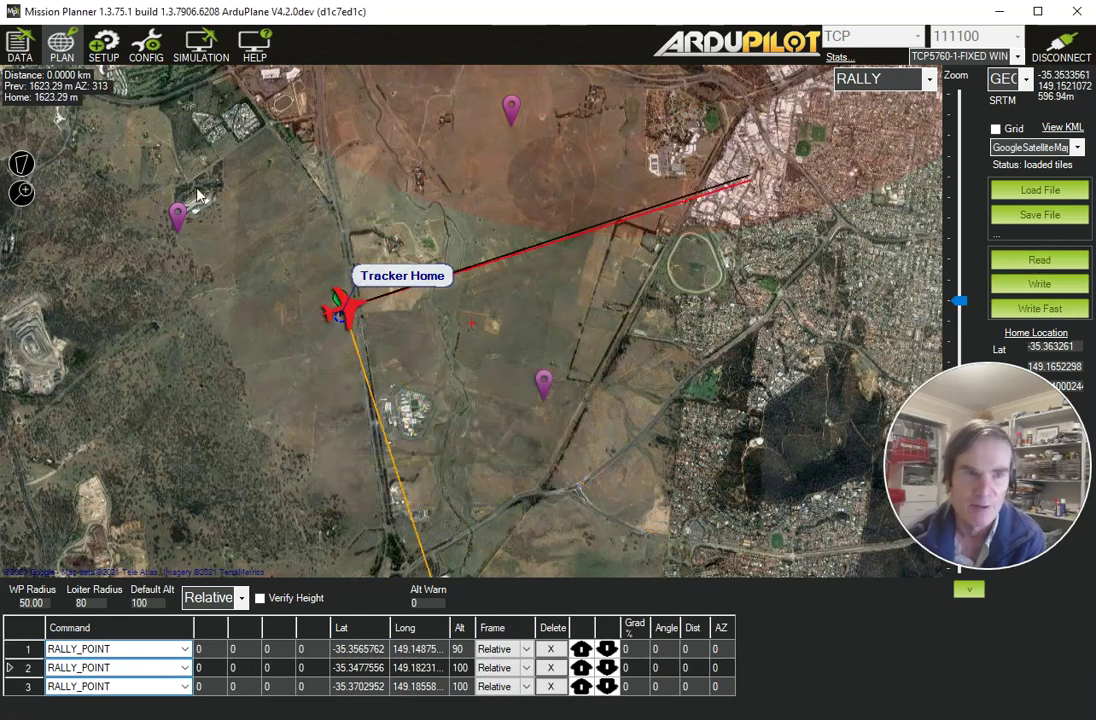
{"action": "left_click", "coordinate": [15, 52]}
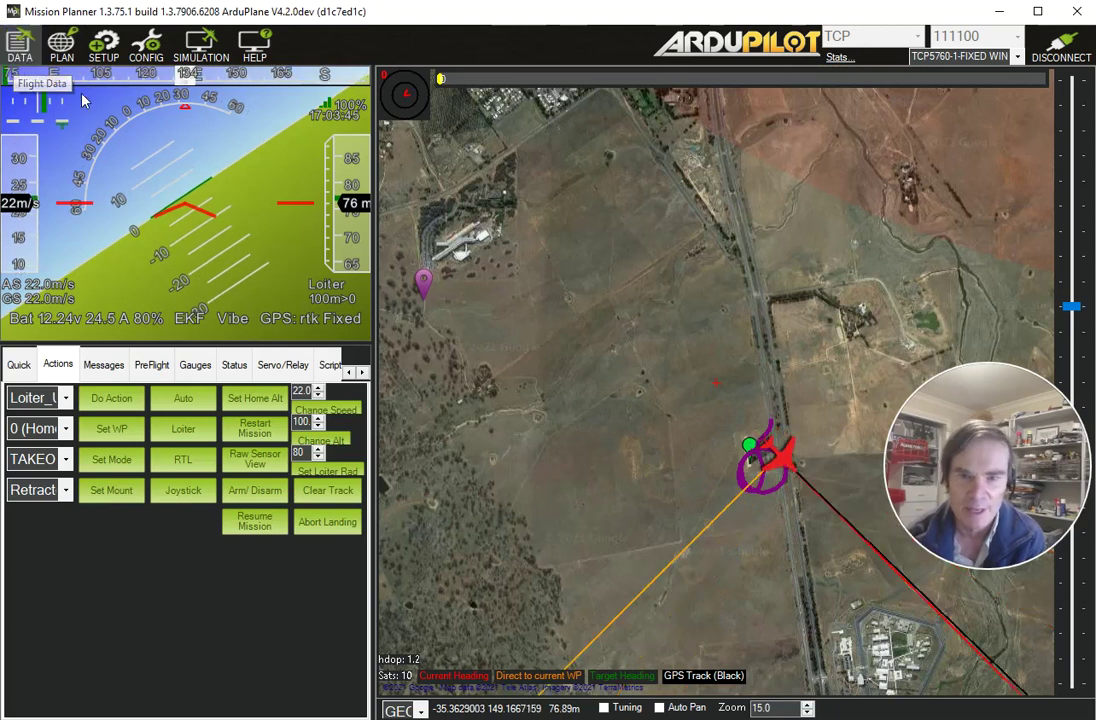
Change the plane's flight mode from Loiter to CRUISE.
{"action": "scroll", "coordinate": [630, 288], "scroll_direction": "down", "scroll_amount": 1}
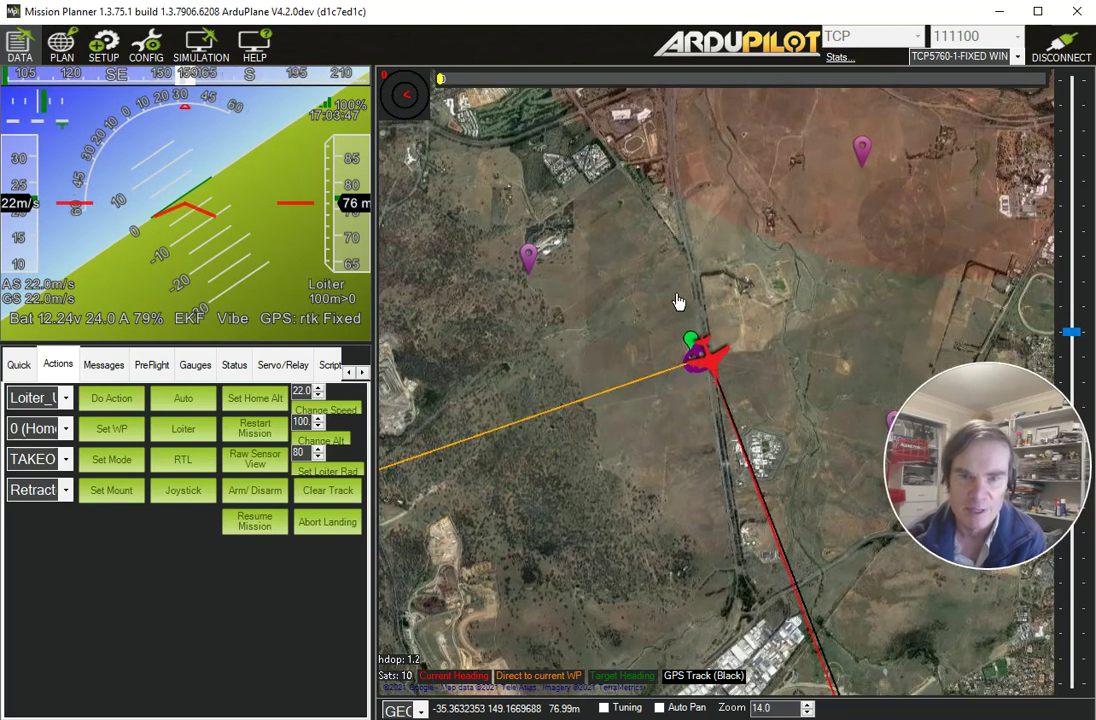
{"action": "left_click_drag", "start_coordinate": [682, 316], "coordinate": [665, 269]}
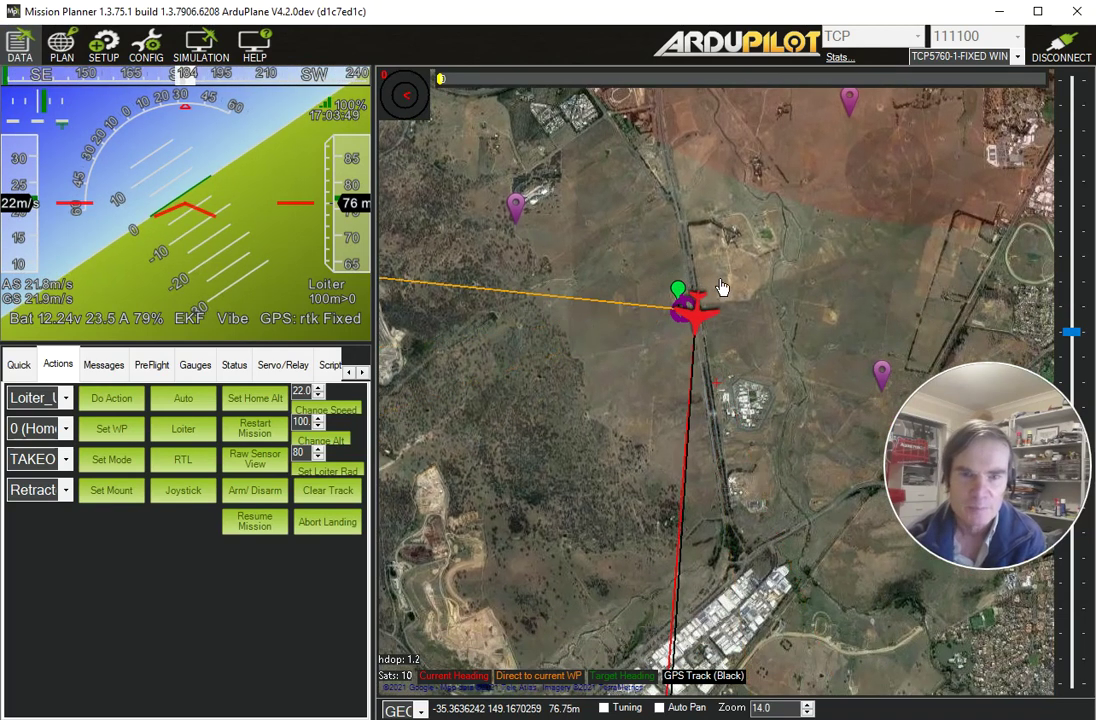
{"action": "left_click", "coordinate": [60, 458]}
{"action": "left_click", "coordinate": [86, 602]}
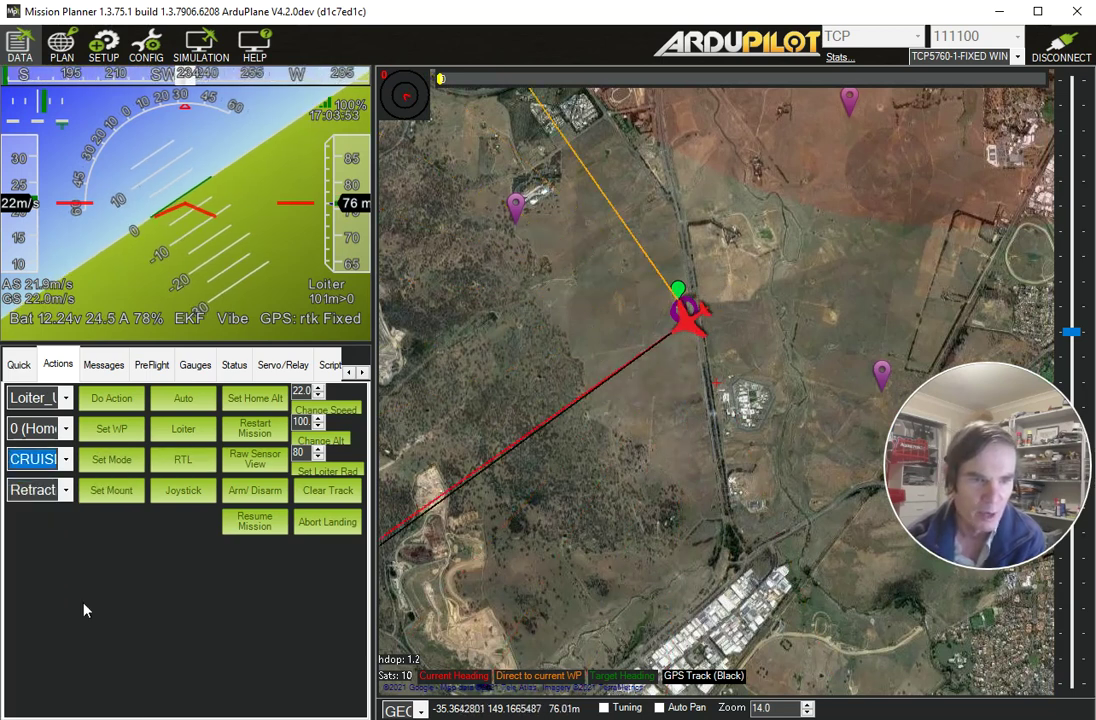
{"action": "left_click", "coordinate": [112, 460]}
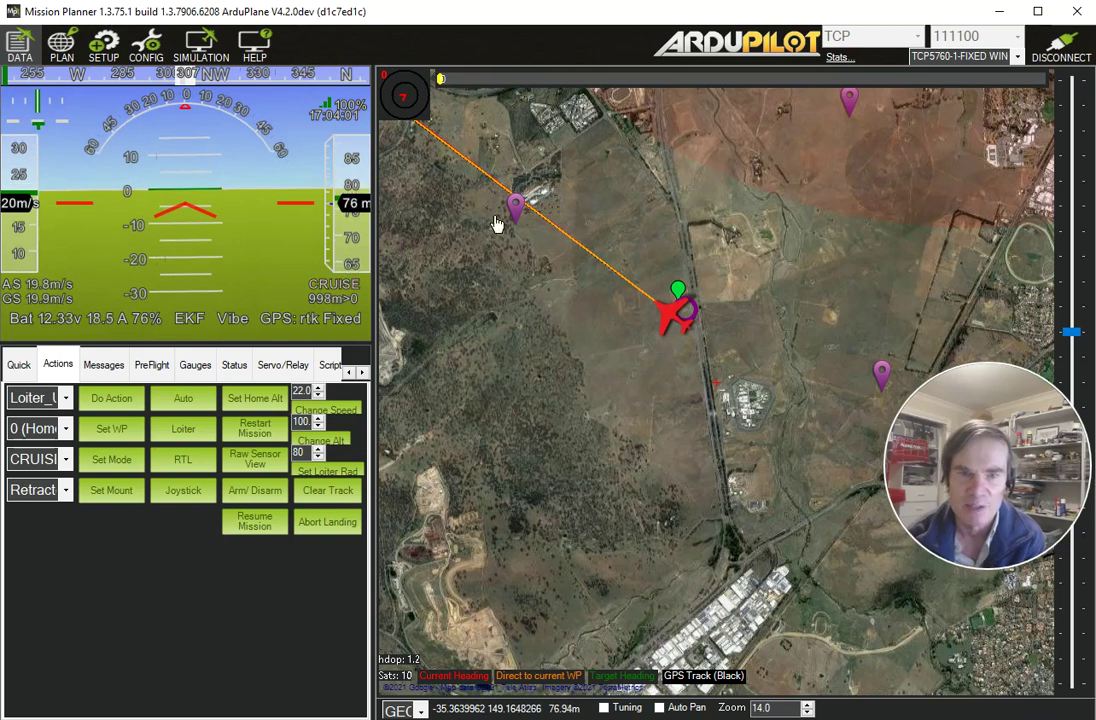
{"action": "mouse_move", "coordinate": [522, 222]}
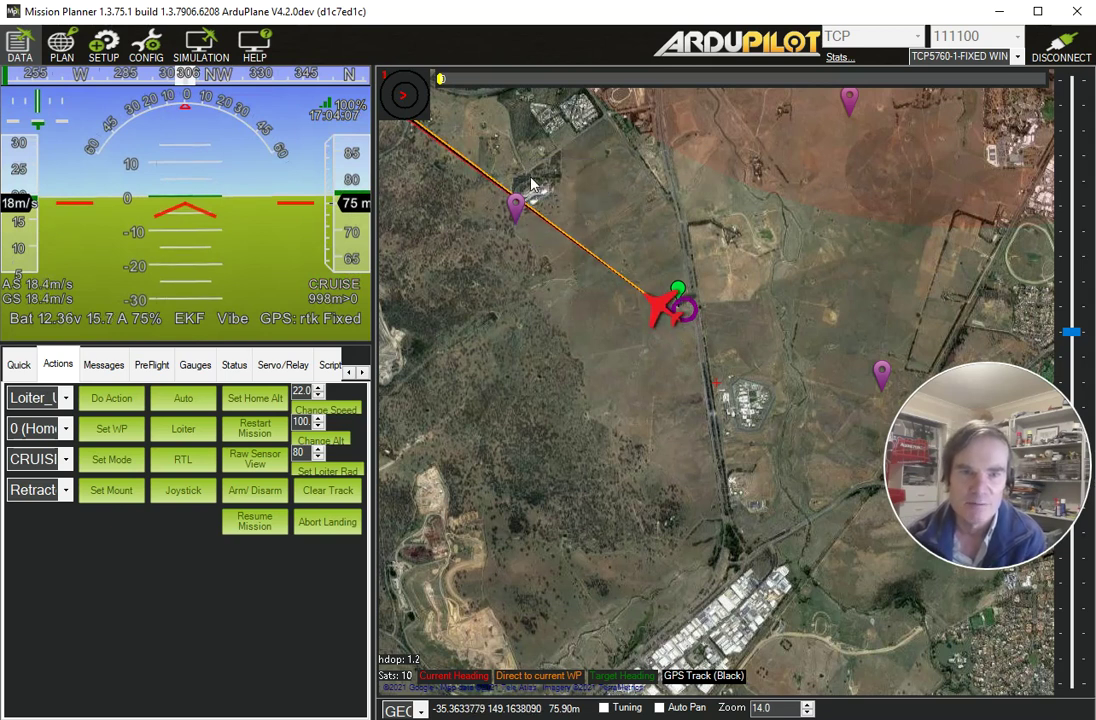
Set RALLY_LIMIT_KM to 5 in the Full Parameter Tree and write it to the plane.
{"action": "left_click", "coordinate": [135, 45]}
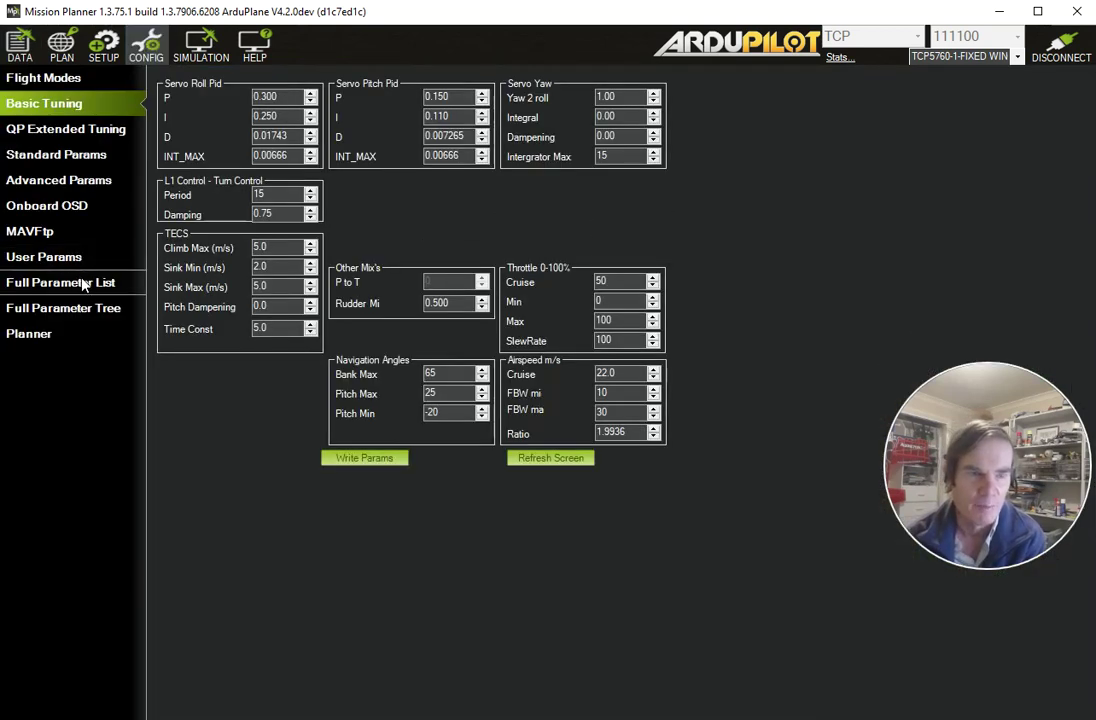
{"action": "left_click", "coordinate": [82, 312]}
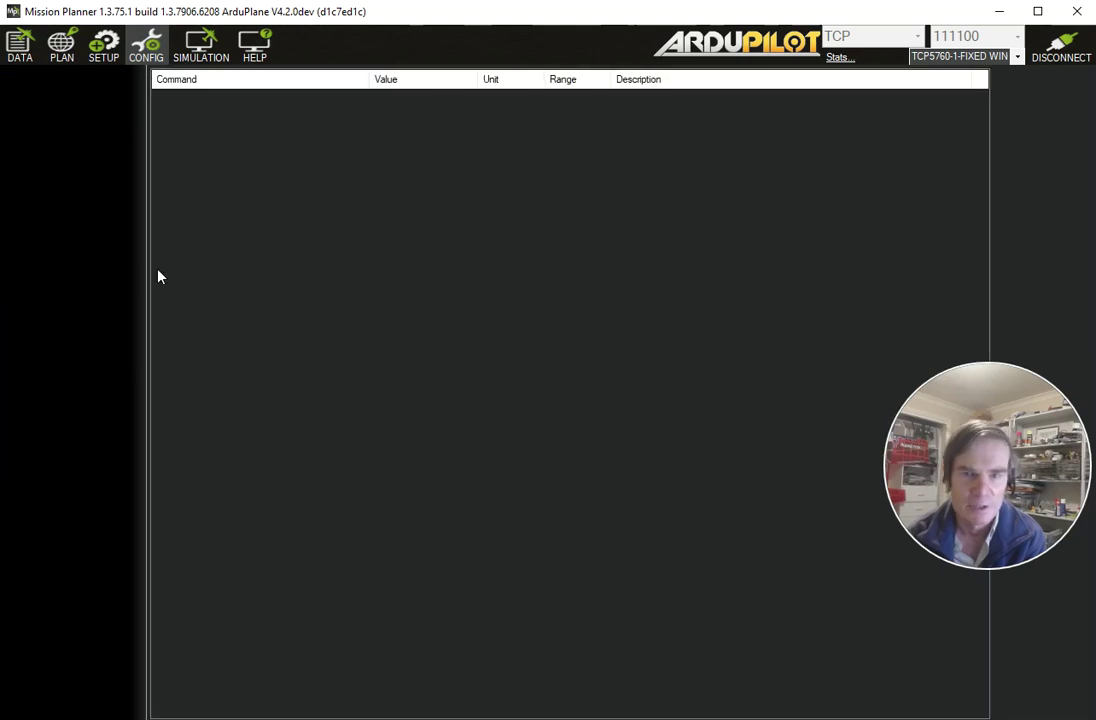
{"action": "left_click_drag", "start_coordinate": [978, 470], "coordinate": [897, 597]}
{"action": "type", "text": "RALLY"}
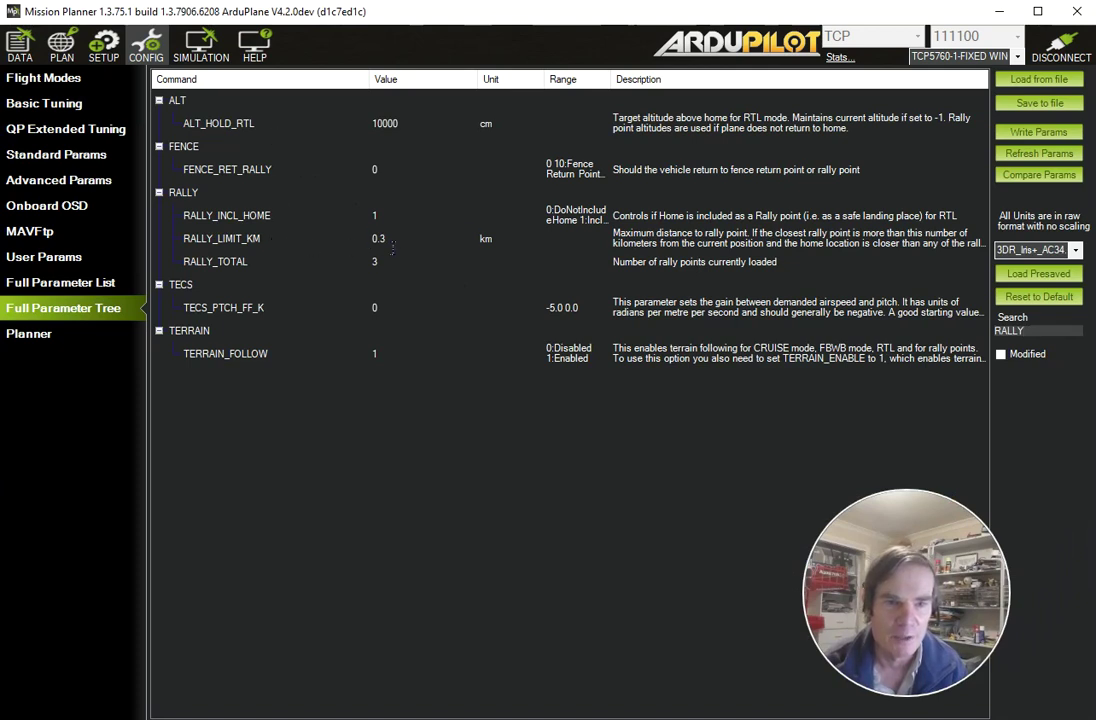
{"action": "left_click", "coordinate": [385, 240]}
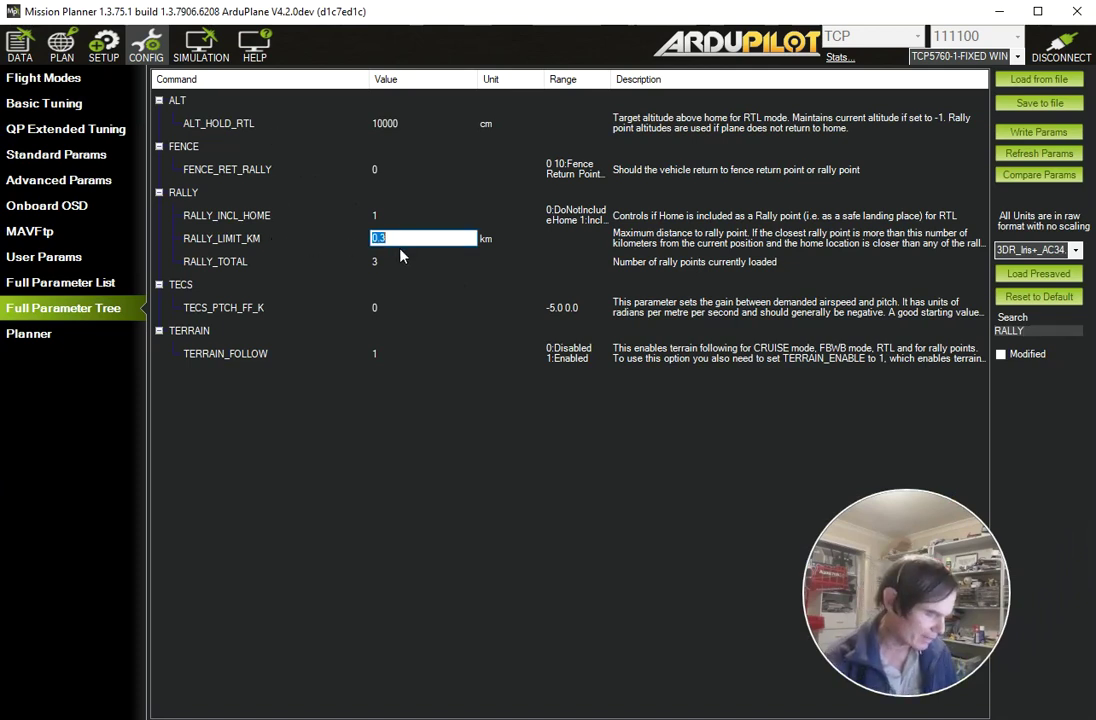
{"action": "type", "text": "5"}
{"action": "key", "text": "Return"}
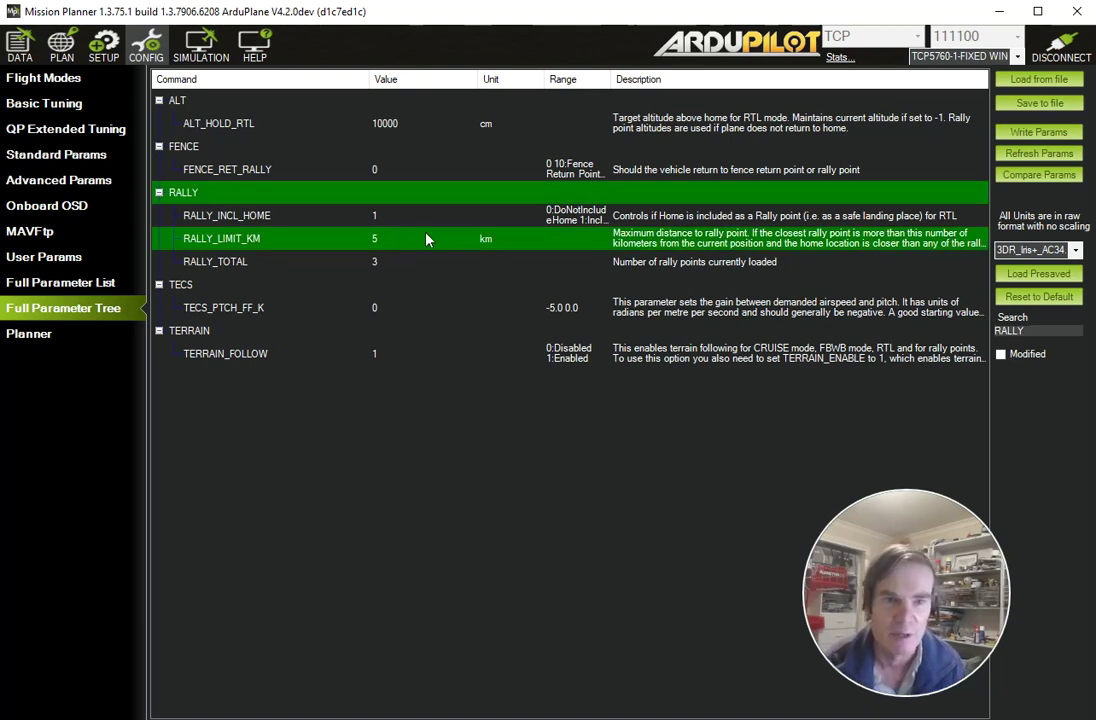
{"action": "left_click", "coordinate": [1039, 131]}
{"action": "left_click", "coordinate": [508, 455]}
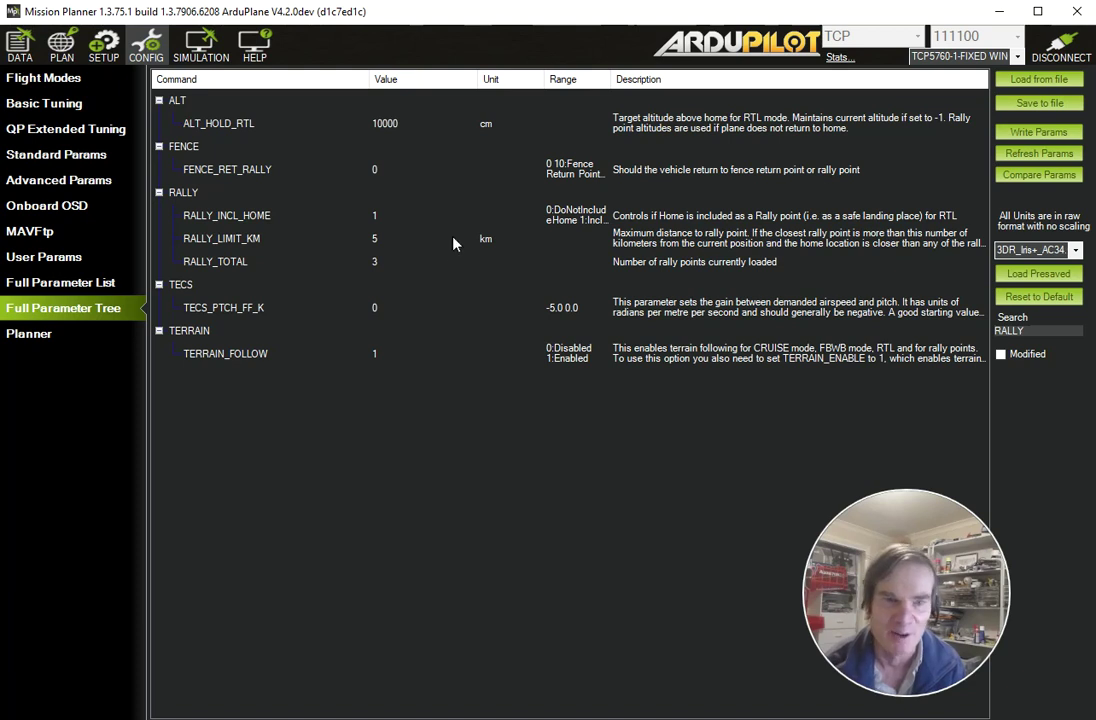
Move rally point 1 onto the plane's track and write the rally points to the plane.
{"action": "left_click", "coordinate": [19, 44]}
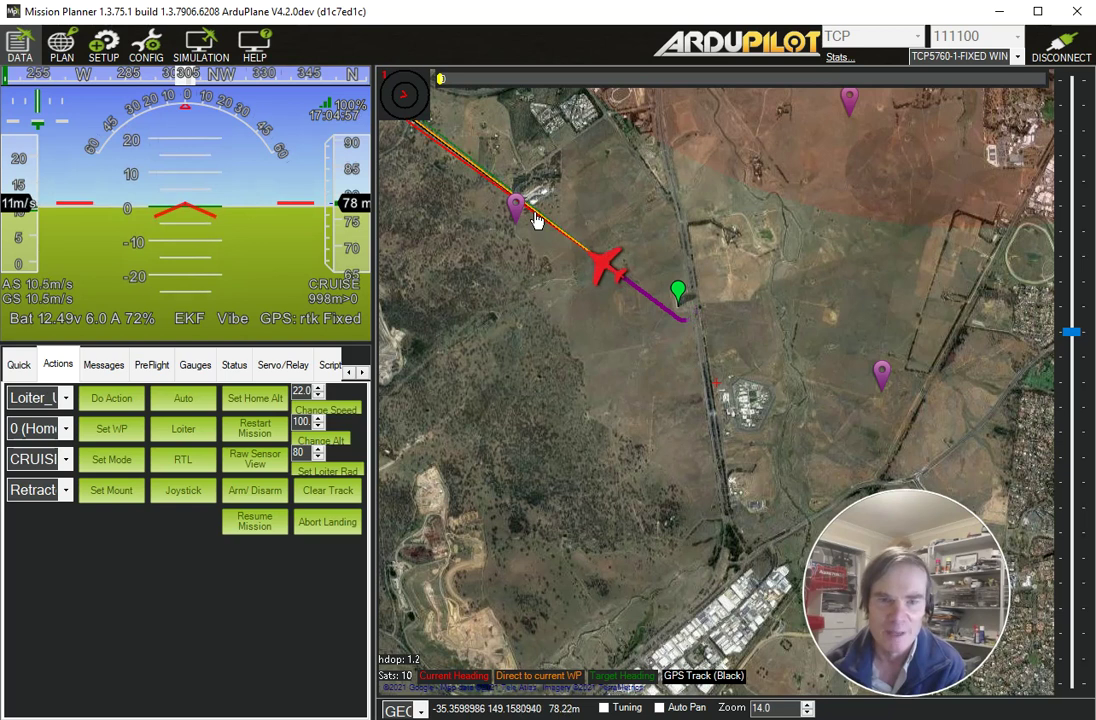
{"action": "left_click", "coordinate": [61, 45]}
{"action": "mouse_move", "coordinate": [214, 259]}
{"action": "left_mouse_down"}
{"action": "mouse_move", "coordinate": [256, 277]}
{"action": "mouse_move", "coordinate": [222, 232]}
{"action": "mouse_move", "coordinate": [281, 276]}
{"action": "left_mouse_up"}
{"action": "left_click", "coordinate": [230, 247]}
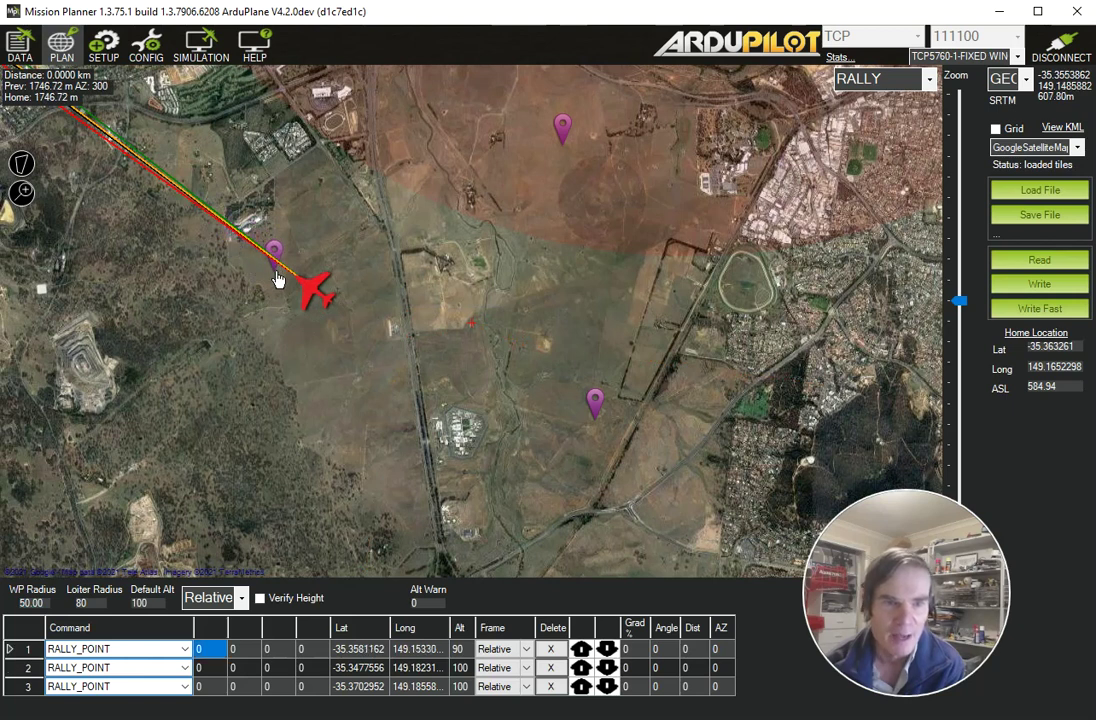
{"action": "left_click", "coordinate": [1013, 288]}
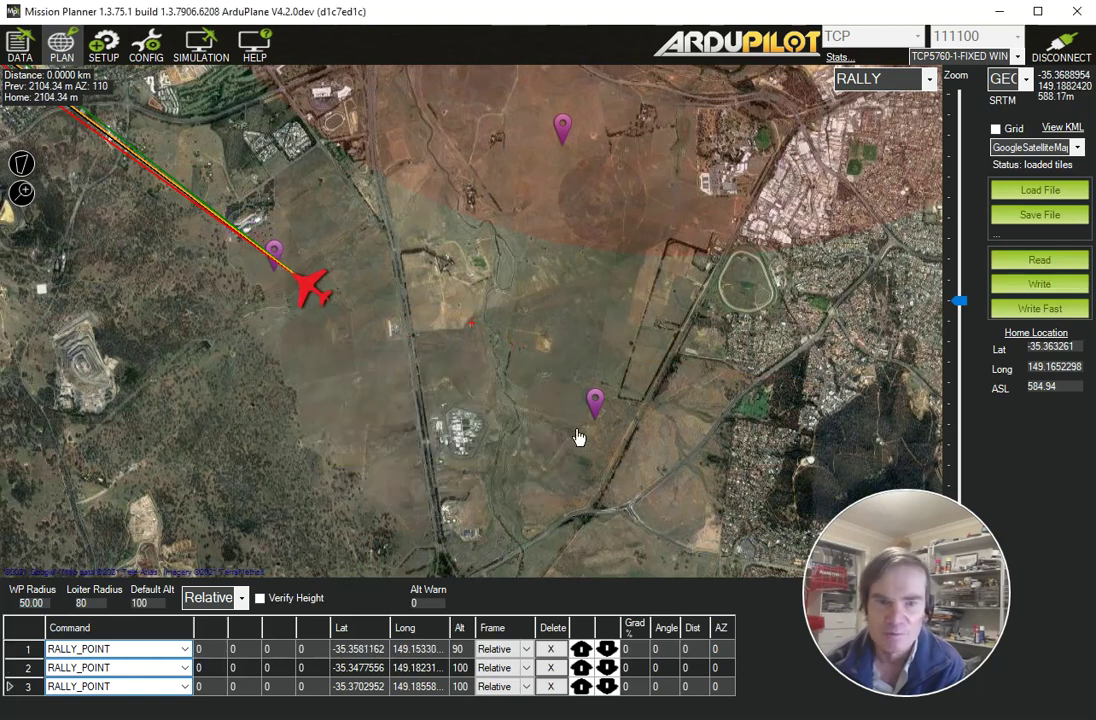
{"action": "left_click", "coordinate": [20, 45]}
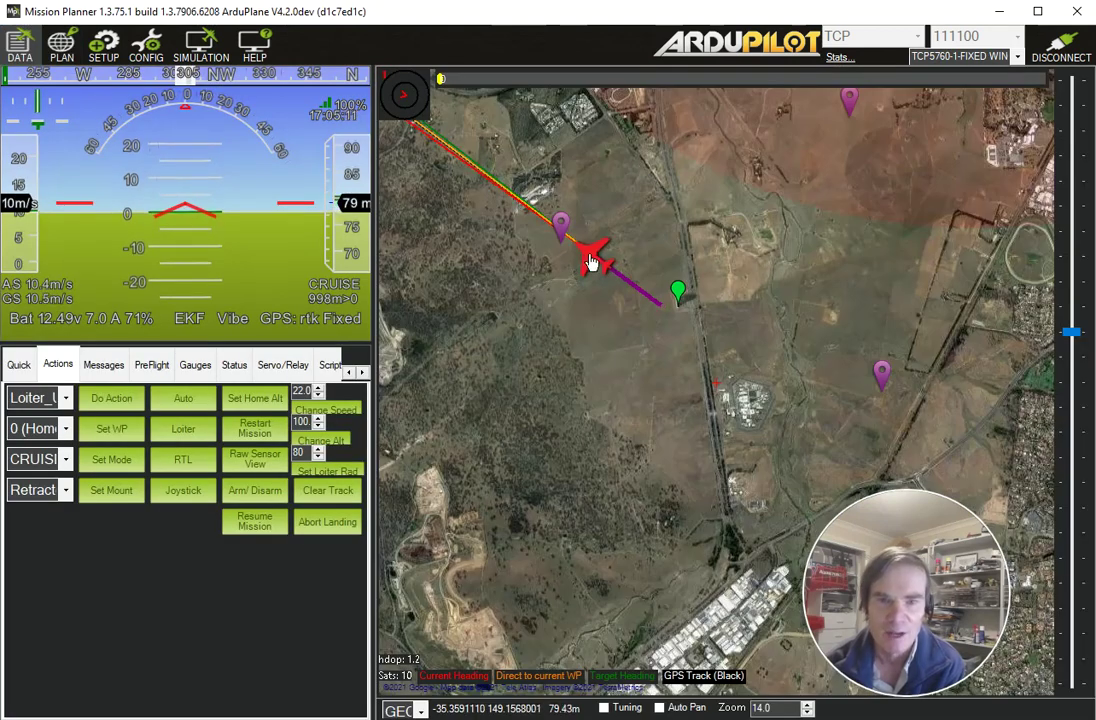
Switch the plane to RTL and follow it on the map toward the nearest rally point.
{"action": "left_click", "coordinate": [184, 461]}
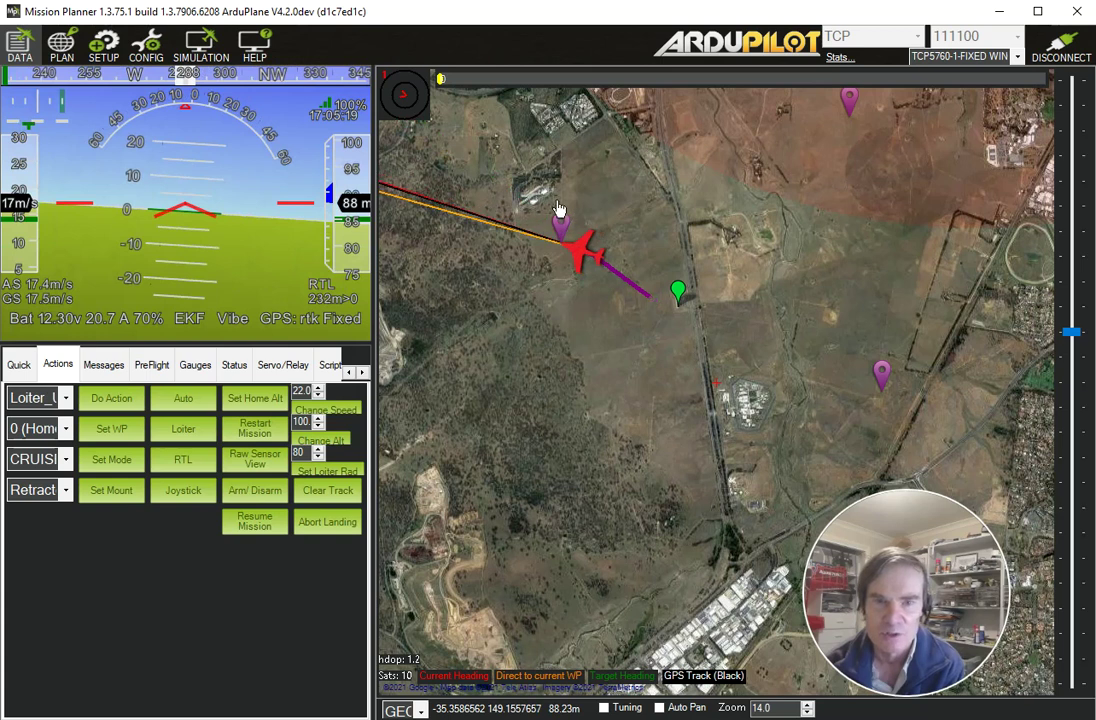
{"action": "scroll", "coordinate": [605, 337], "scroll_direction": "up", "scroll_amount": 2}
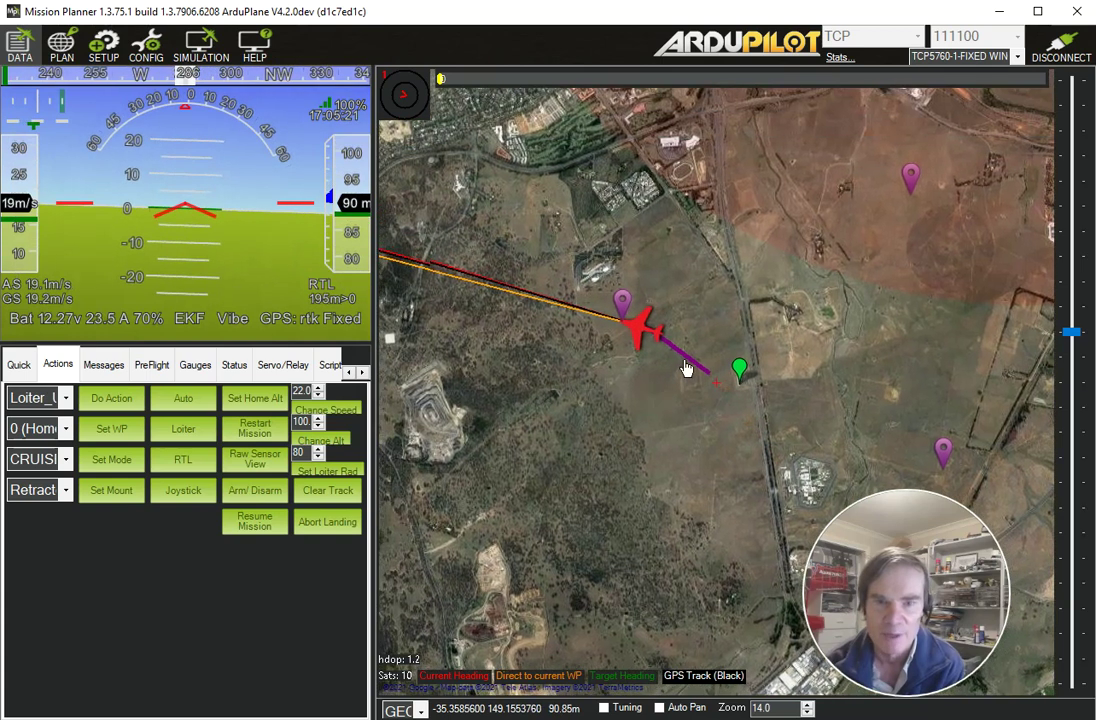
{"action": "left_click_drag", "start_coordinate": [592, 350], "coordinate": [692, 367]}
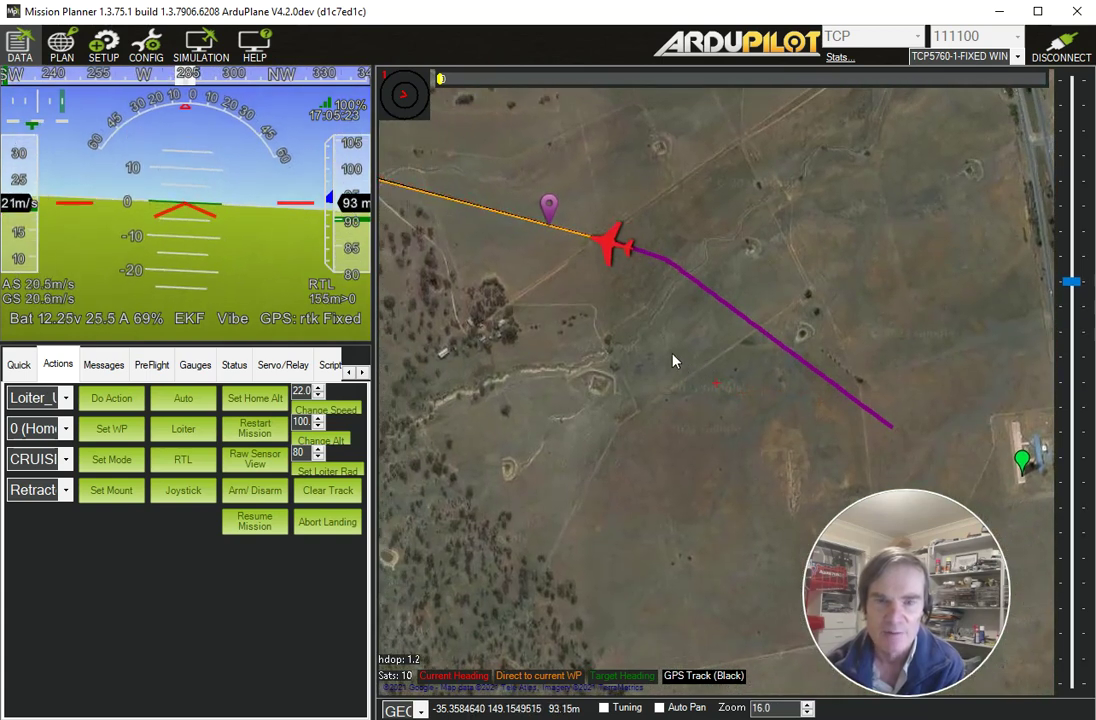
{"action": "scroll", "coordinate": [678, 358], "scroll_direction": "down", "scroll_amount": 1}
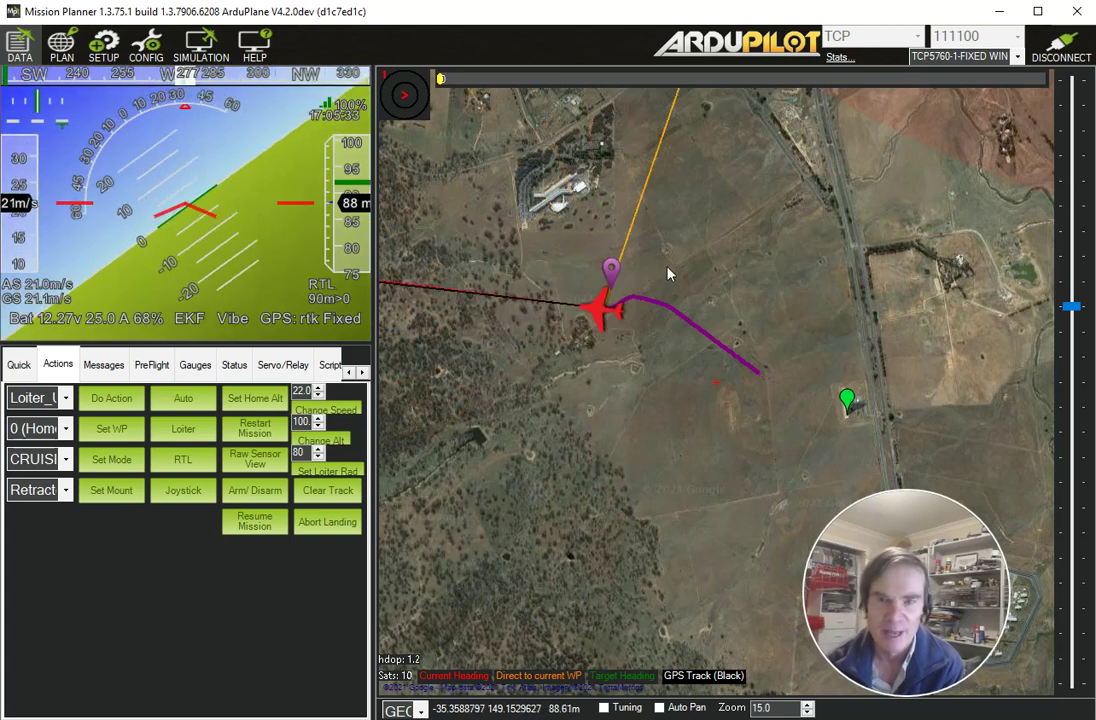
Open PLAN with the plan type set to RALLY to view the three rally points.
{"action": "left_click", "coordinate": [62, 45]}
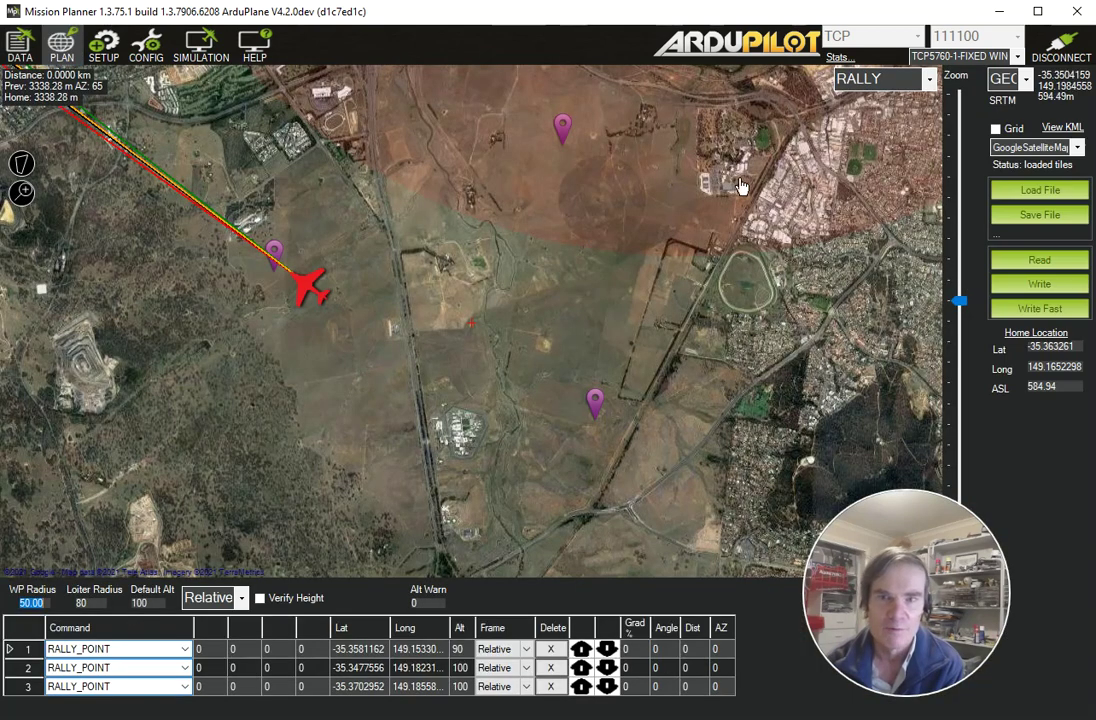
{"action": "left_click", "coordinate": [895, 79]}
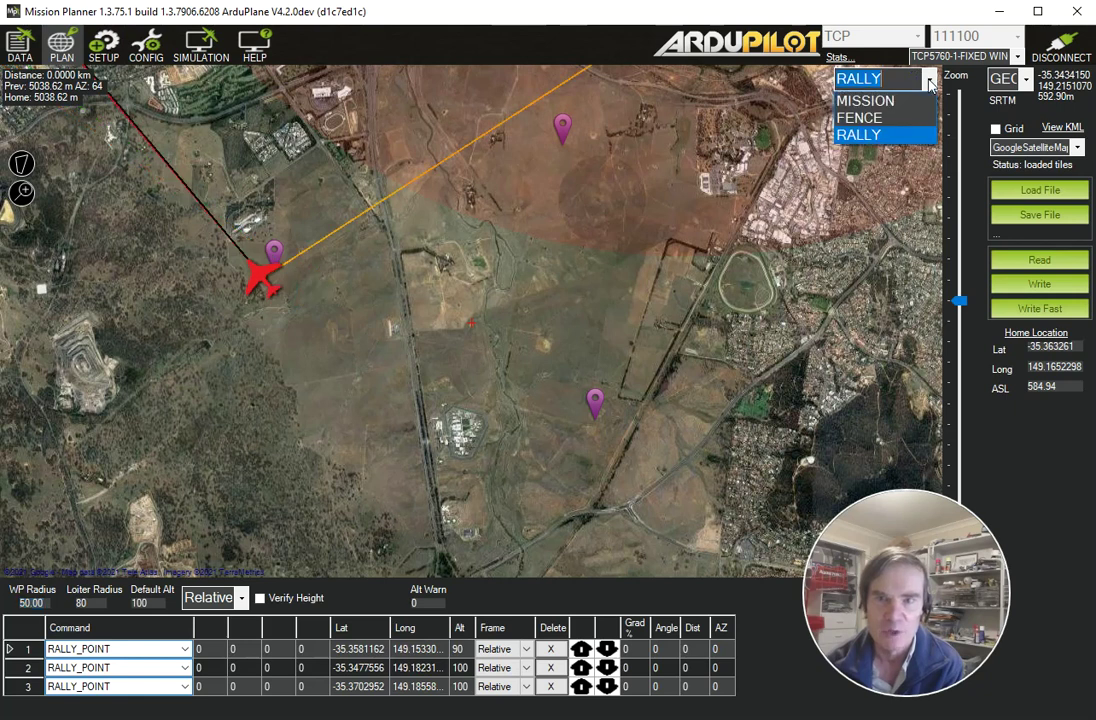
{"action": "left_click", "coordinate": [905, 137]}
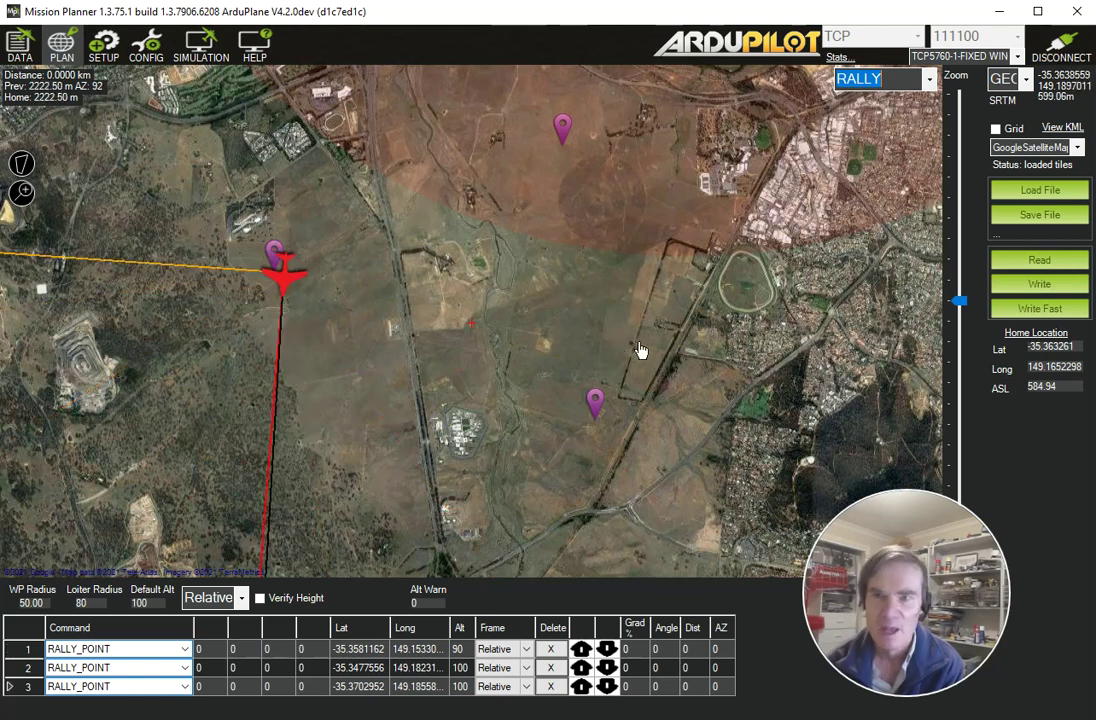
Return to the flight data map and zoom out to 14 to watch the plane circling rally point 1.
{"action": "left_click", "coordinate": [20, 44]}
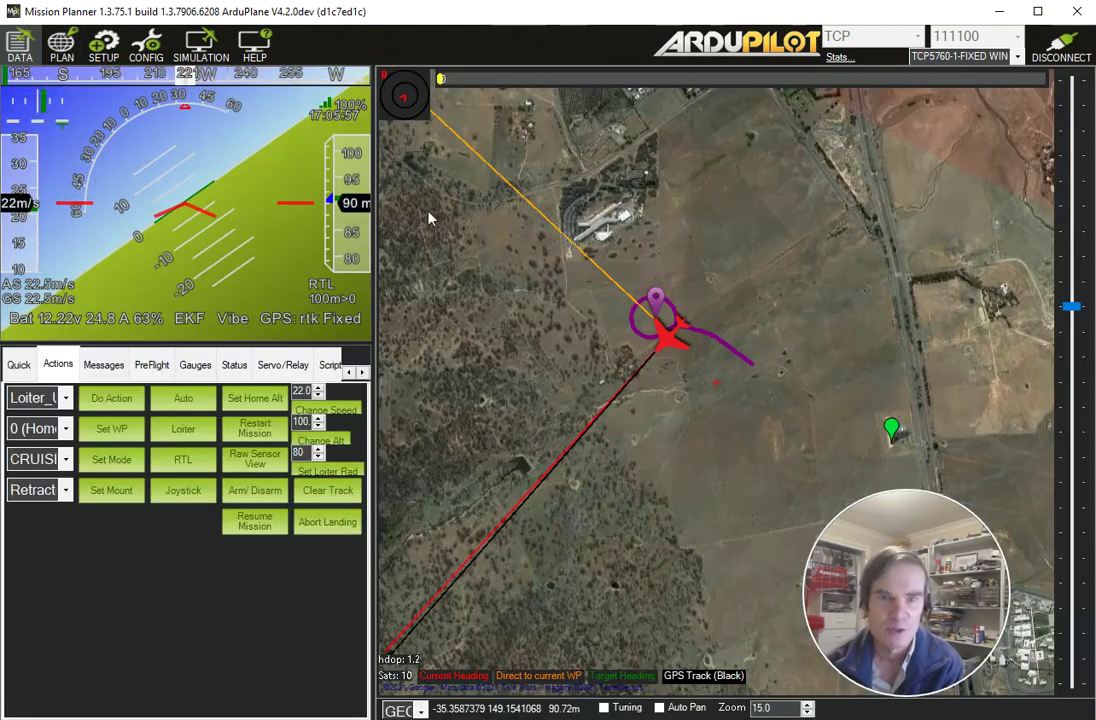
{"action": "scroll", "coordinate": [630, 298], "scroll_direction": "down", "scroll_amount": 1}
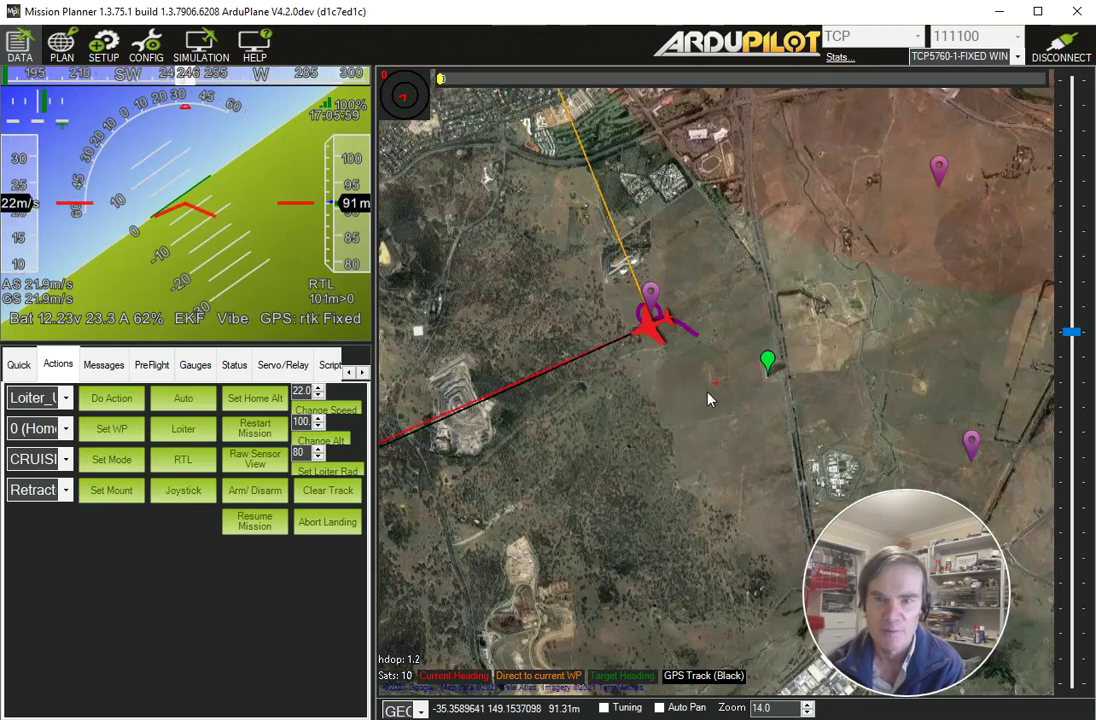